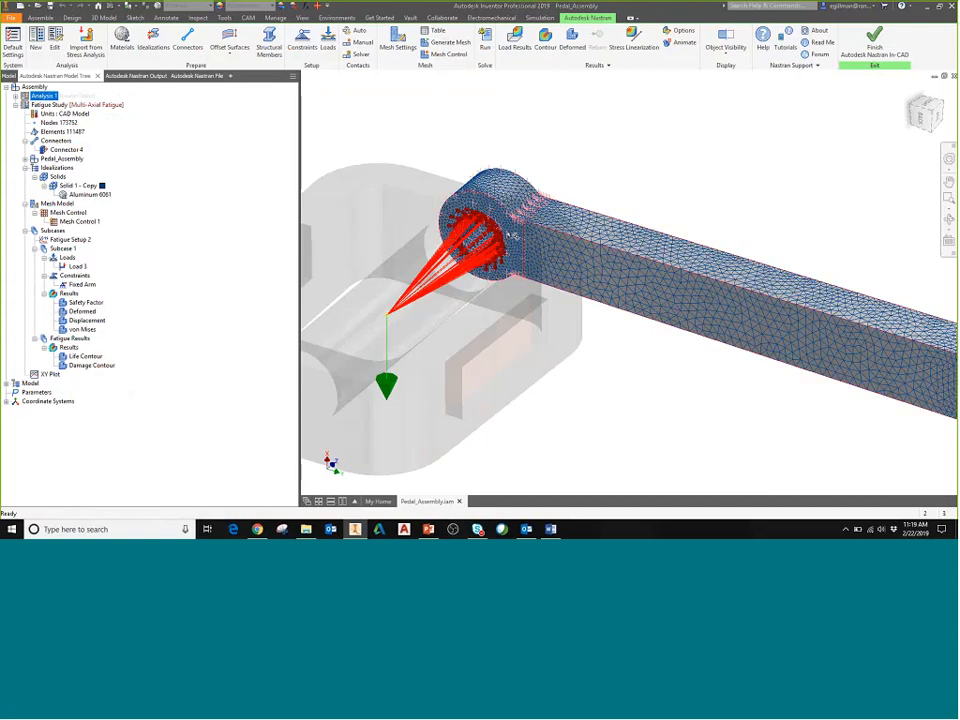
scroll(511, 235, up, 4)
scroll(722, 275, down, 5)
scroll(780, 281, up, 4)
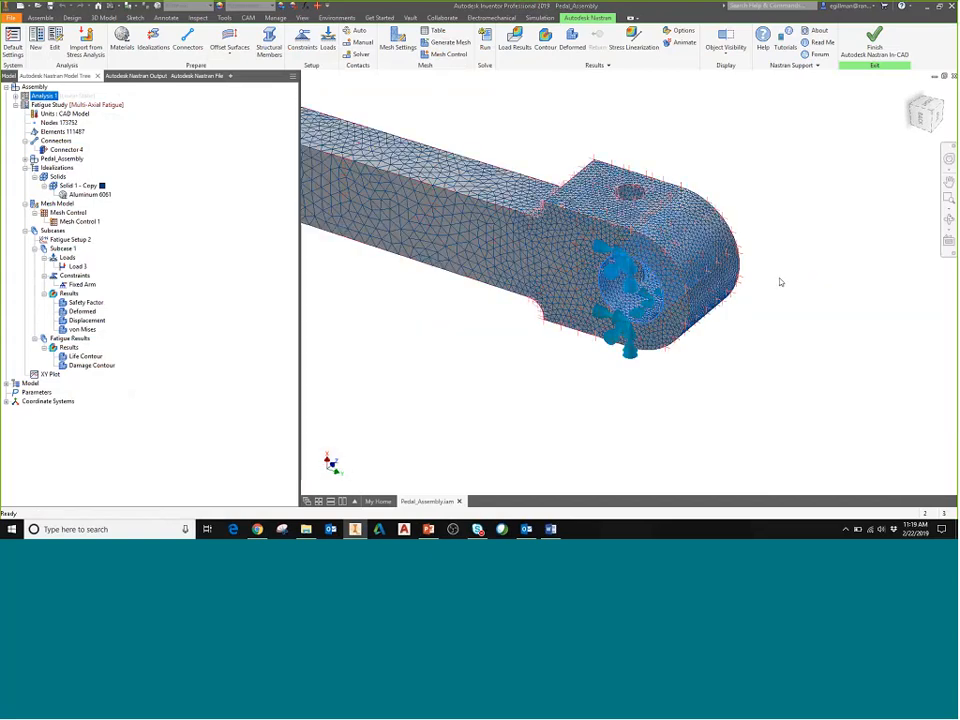
scroll(583, 207, up, 2)
middle_drag(556, 160, 582, 190)
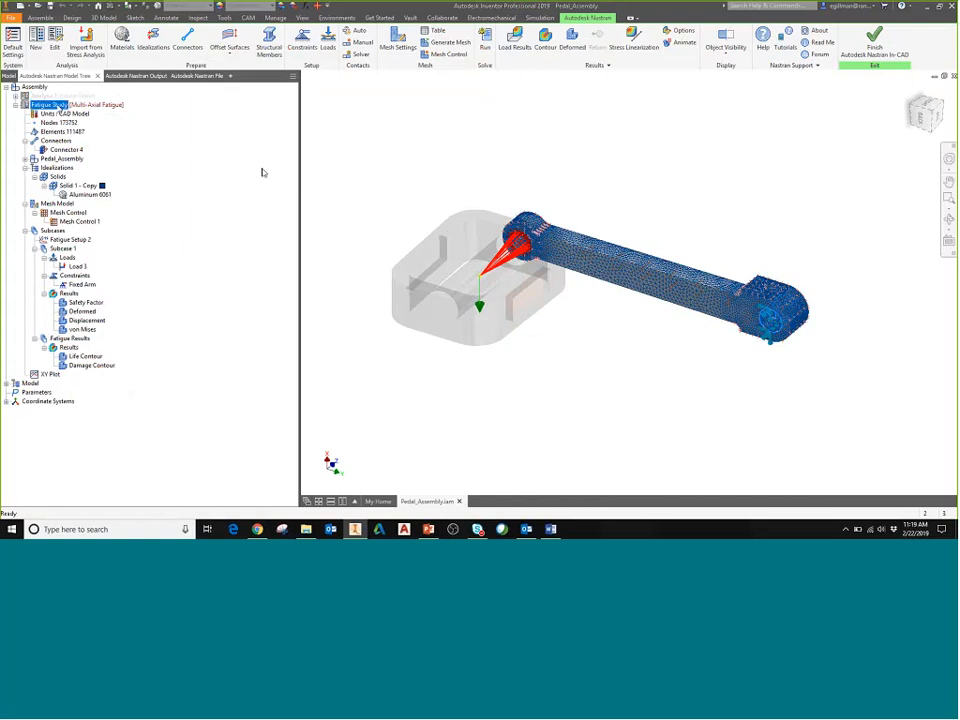
Step: Review the analysis types available for the Fatigue Study, keep Multi-Axial Fatigue, and close its settings without saving changes
right_click(55, 104)
click(105, 122)
click(152, 306)
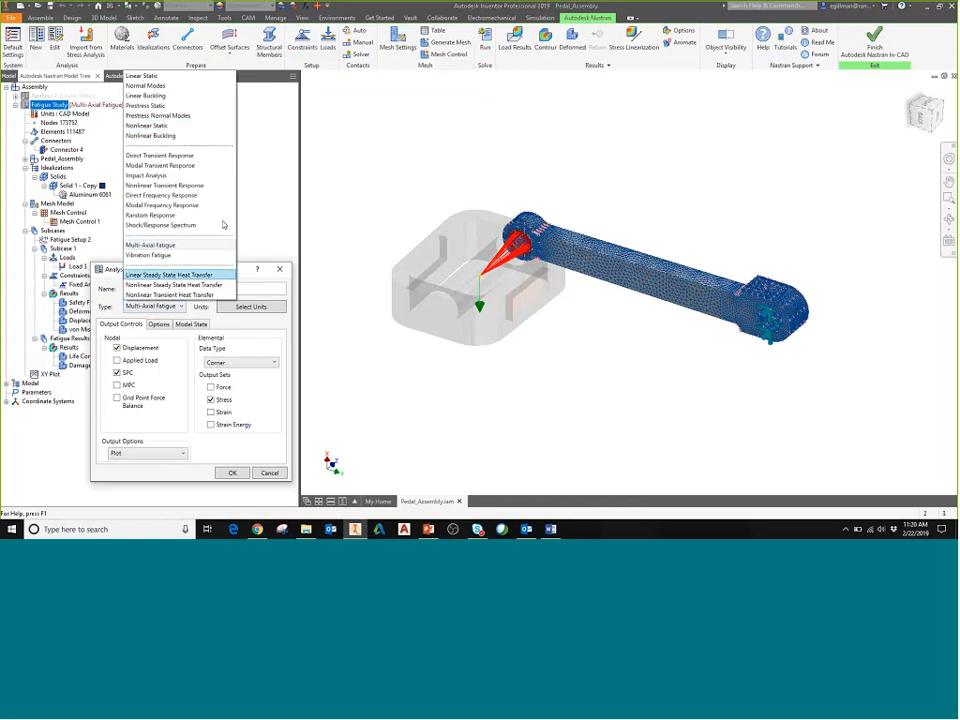
click(168, 246)
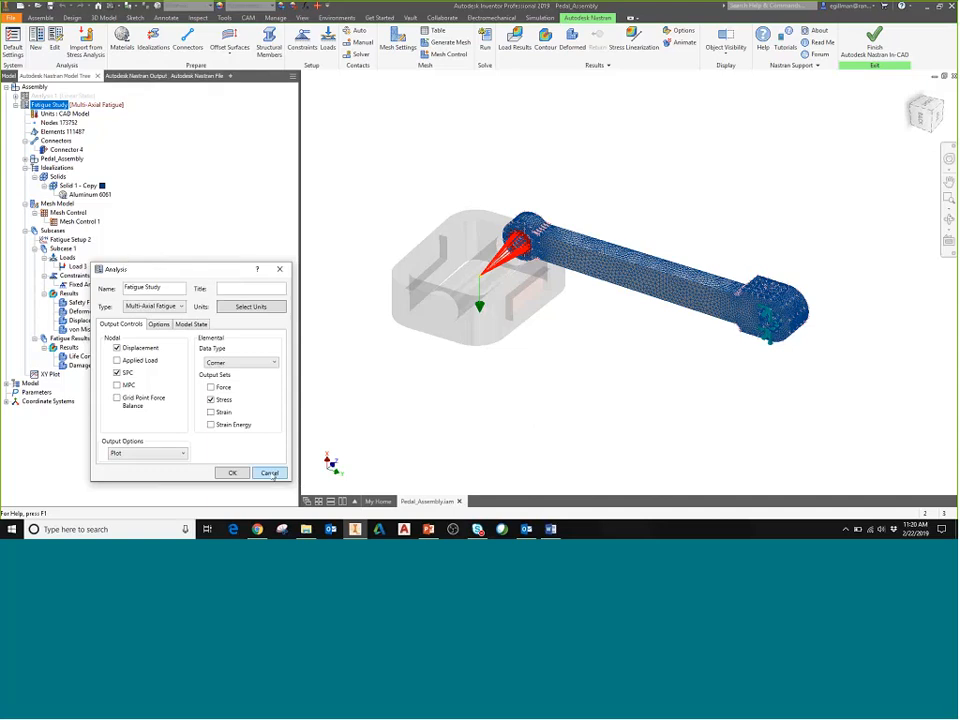
click(270, 473)
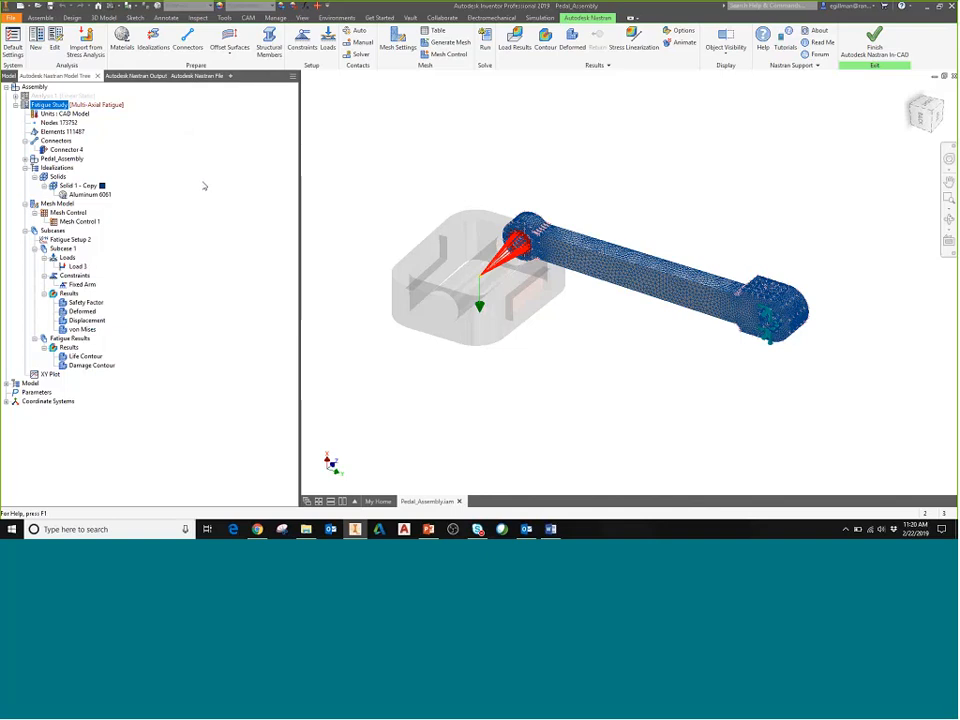
Step: Examine Connector 4, which links the load point at the pedal's centre to the hole at the crank arm's end
scroll(463, 283, up, 3)
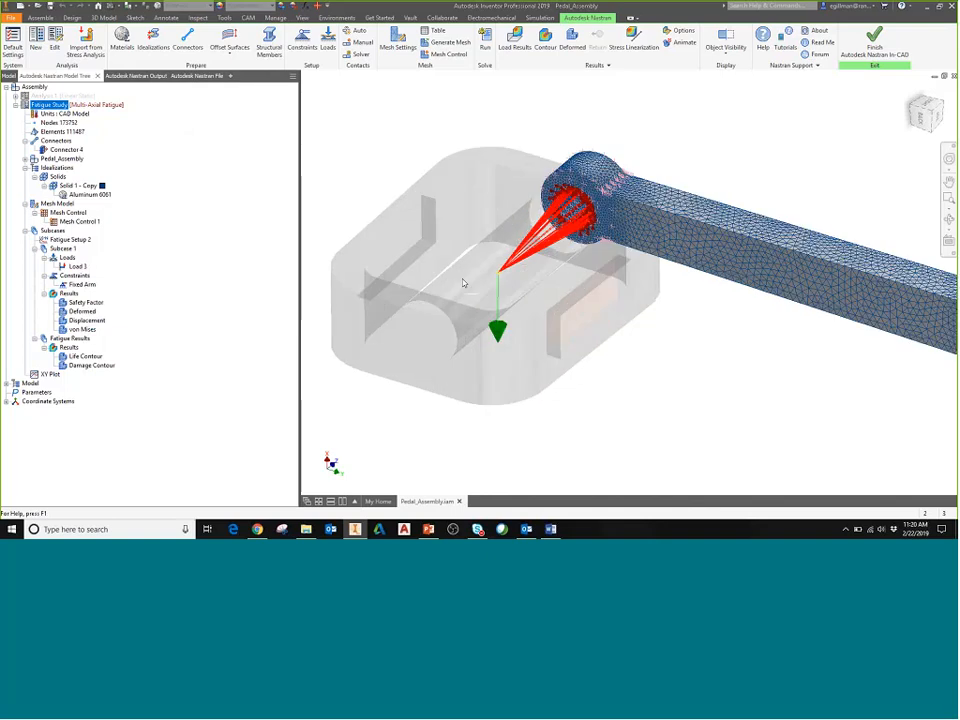
scroll(467, 368, down, 2)
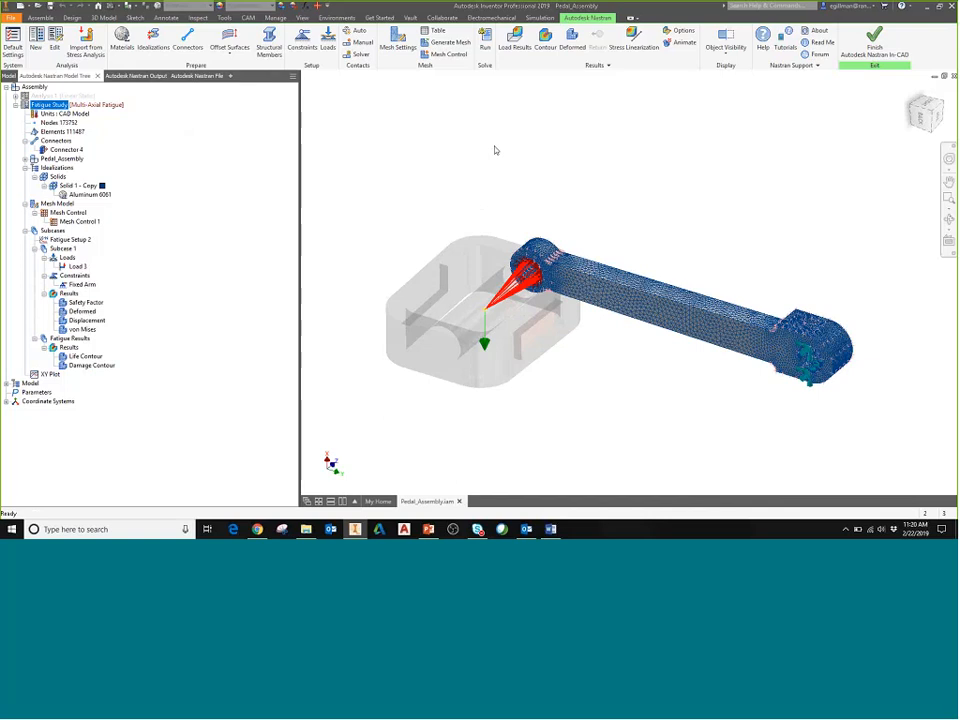
shift+middle_drag(592, 304, 570, 274)
scroll(530, 262, down, 3)
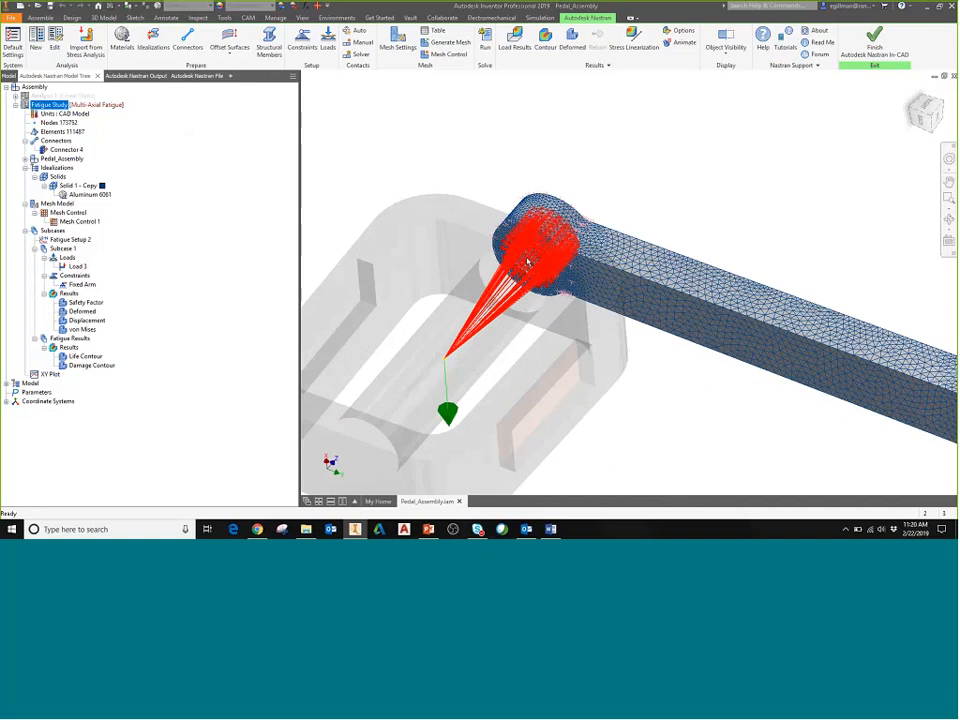
scroll(585, 216, up, 3)
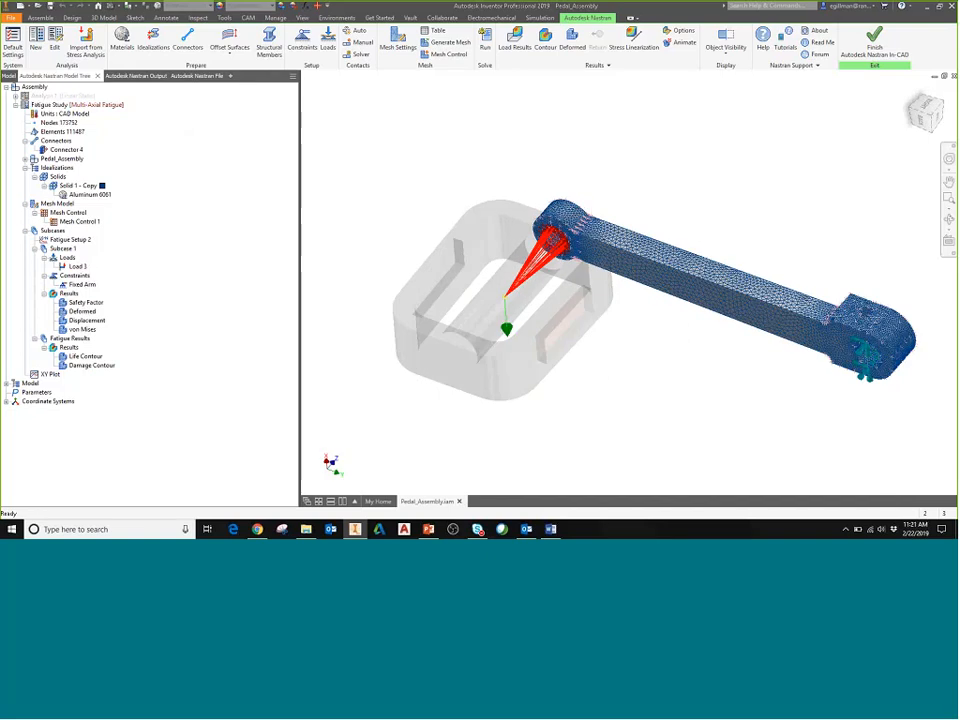
click(61, 158)
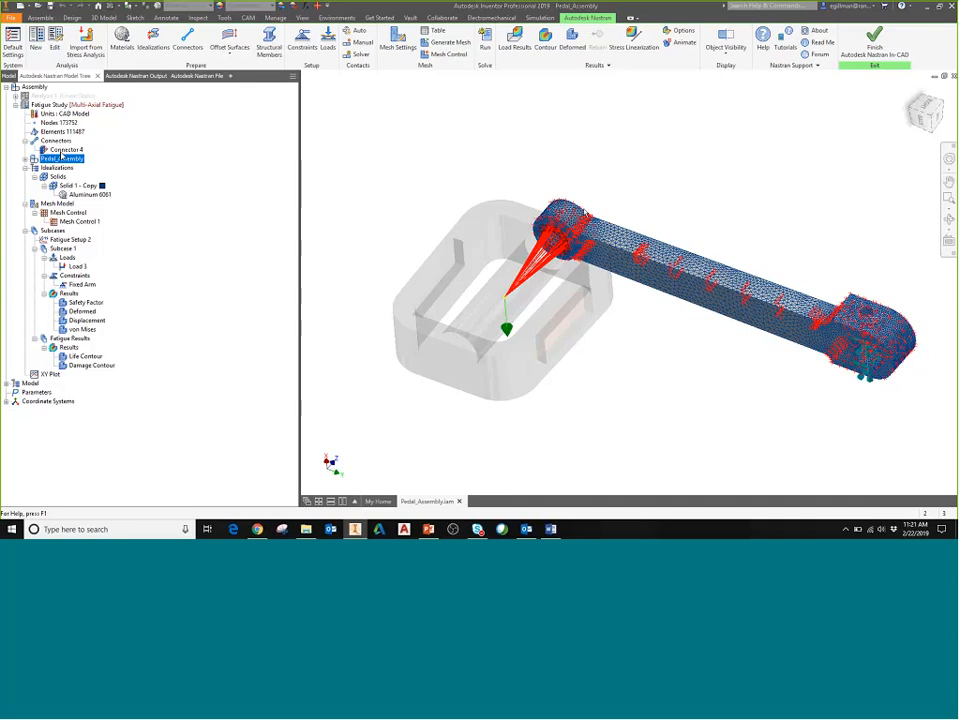
click(63, 150)
scroll(585, 205, down, 3)
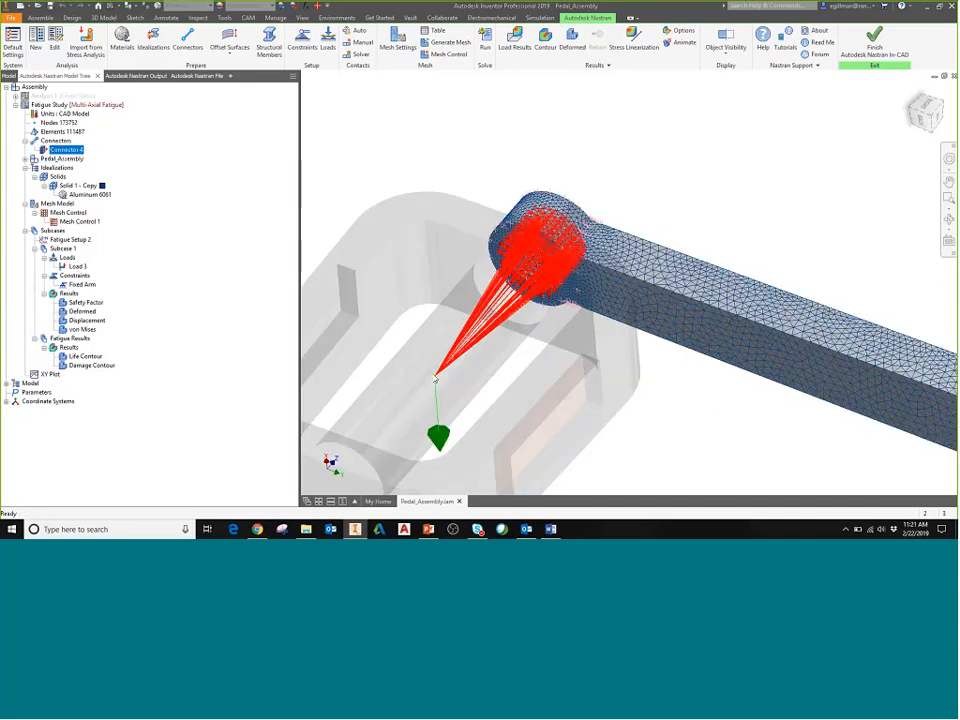
scroll(540, 258, up, 2)
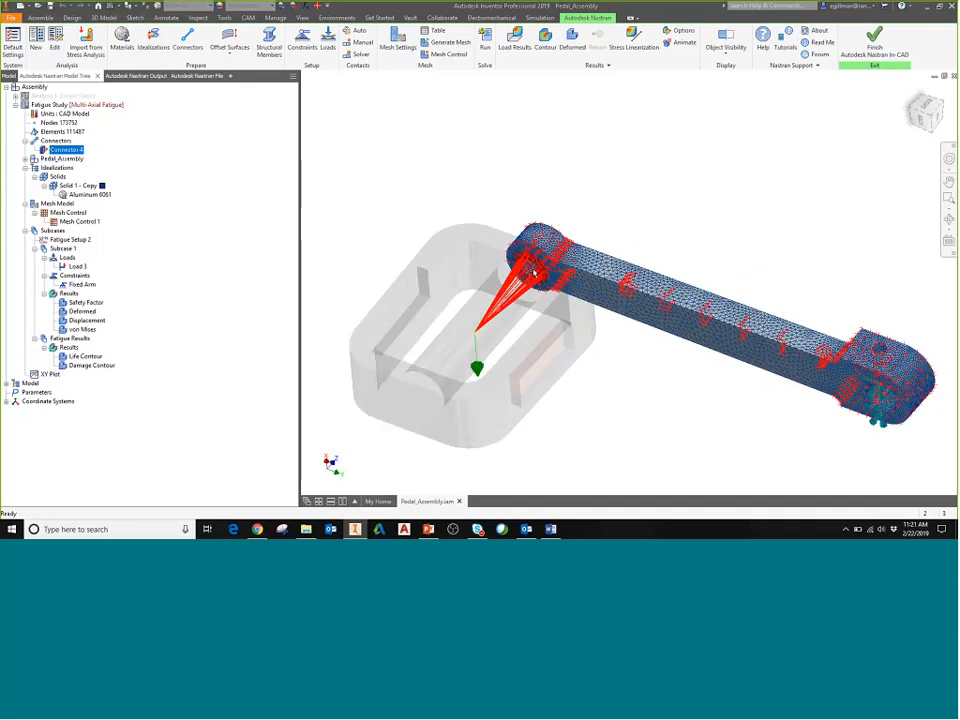
middle_drag(534, 219, 524, 199)
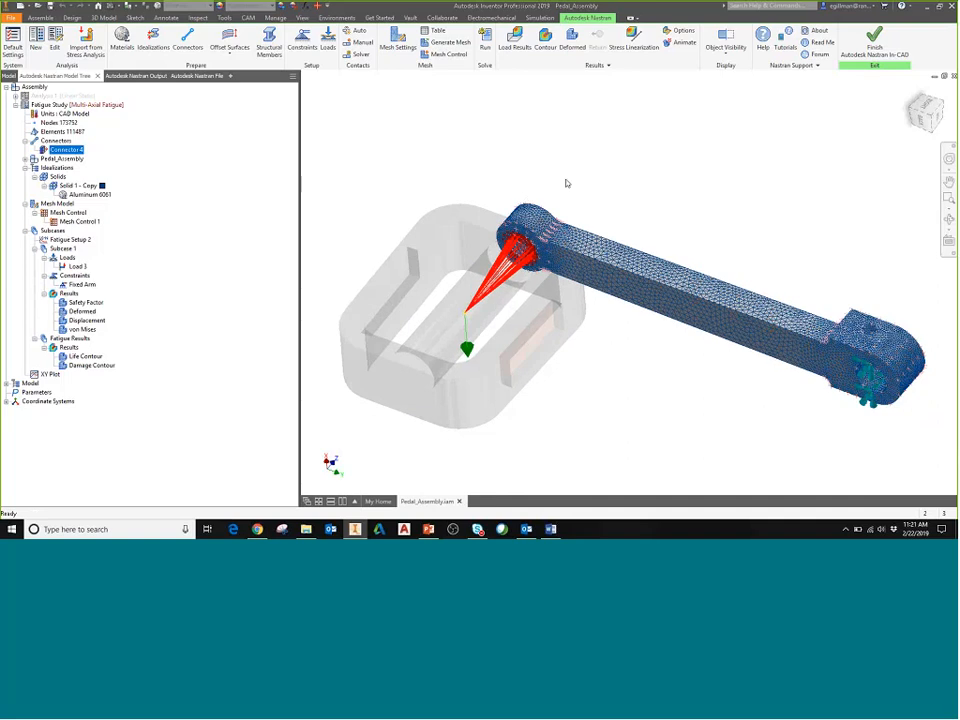
scroll(568, 190, down, 1)
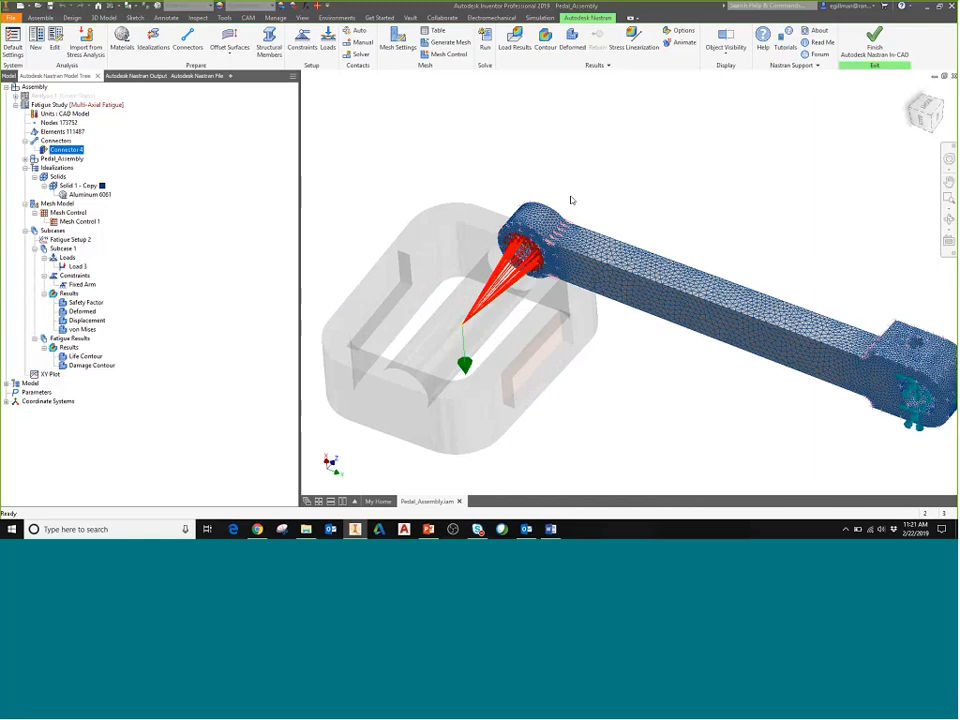
scroll(563, 204, up, 2)
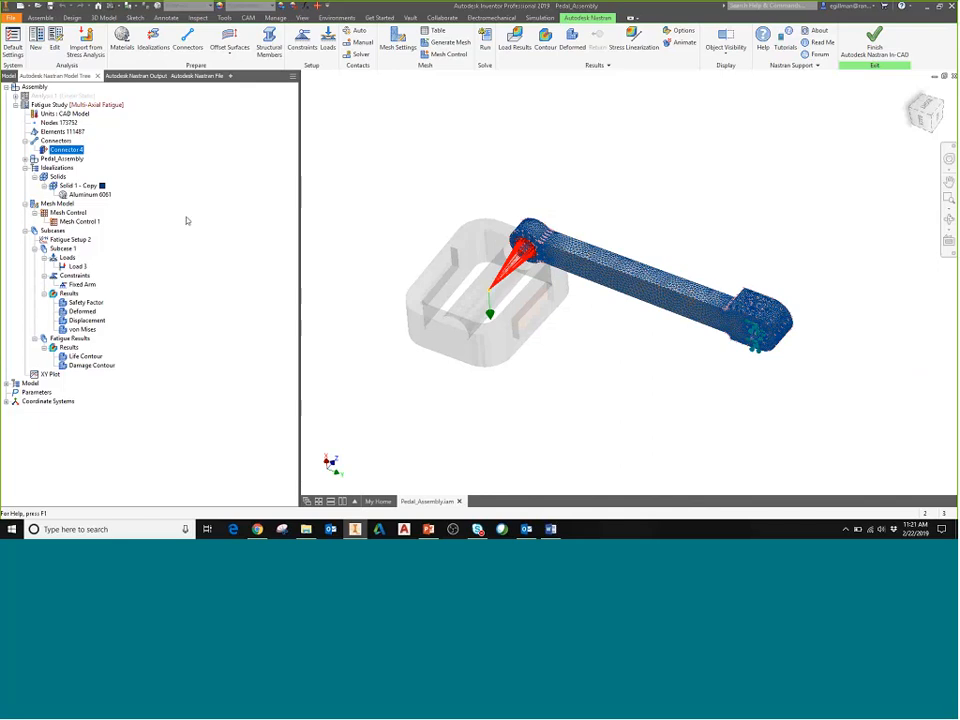
Step: Open the S-N fatigue data of the Aluminum 6061 material assigned to the crank arm
right_click(103, 196)
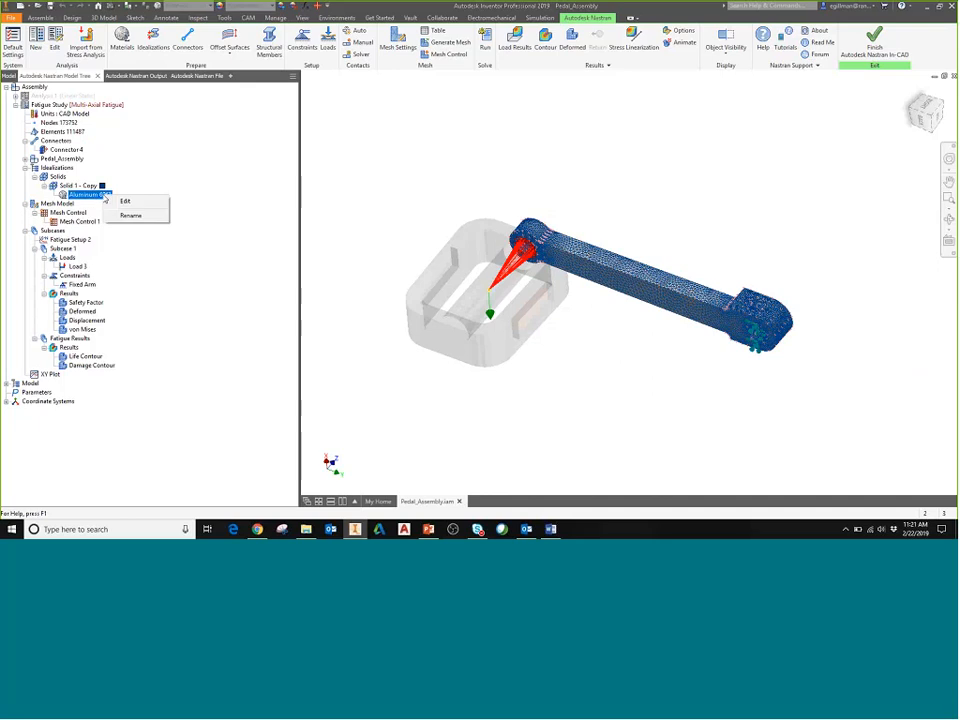
click(125, 201)
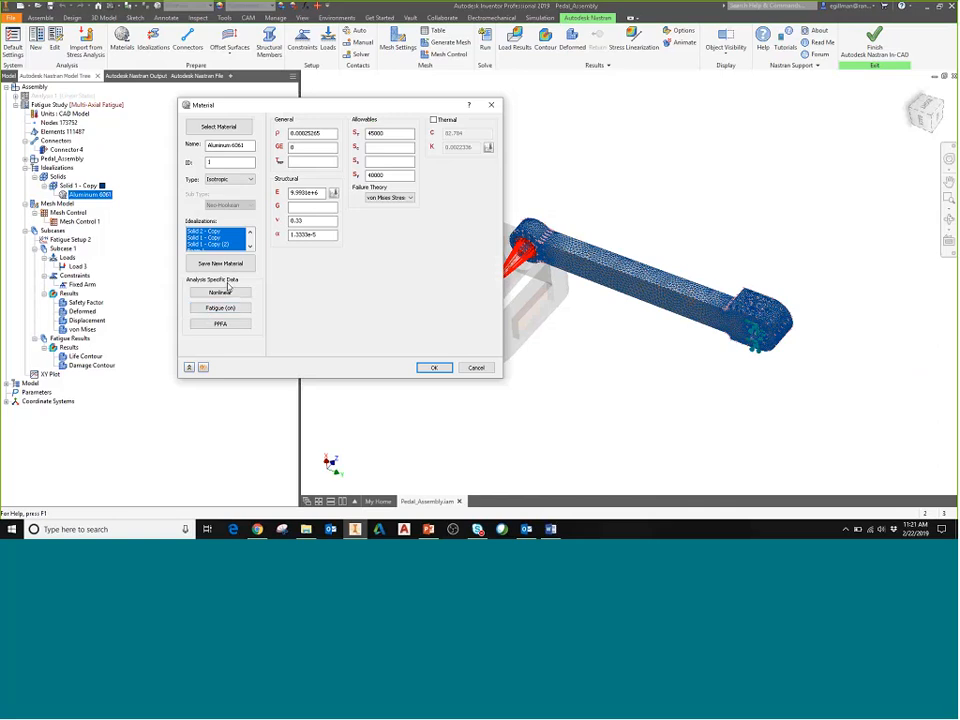
click(227, 309)
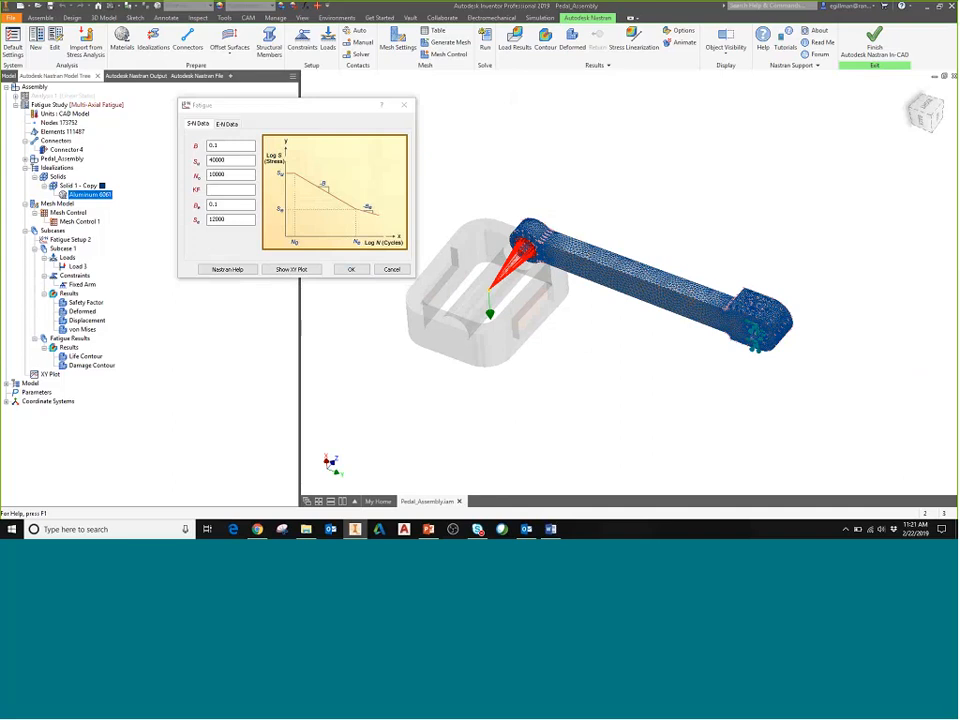
Step: Switch to PowerPoint, consult the slide "How to calculate B and Be", and return to Inventor
key(alt+Tab)
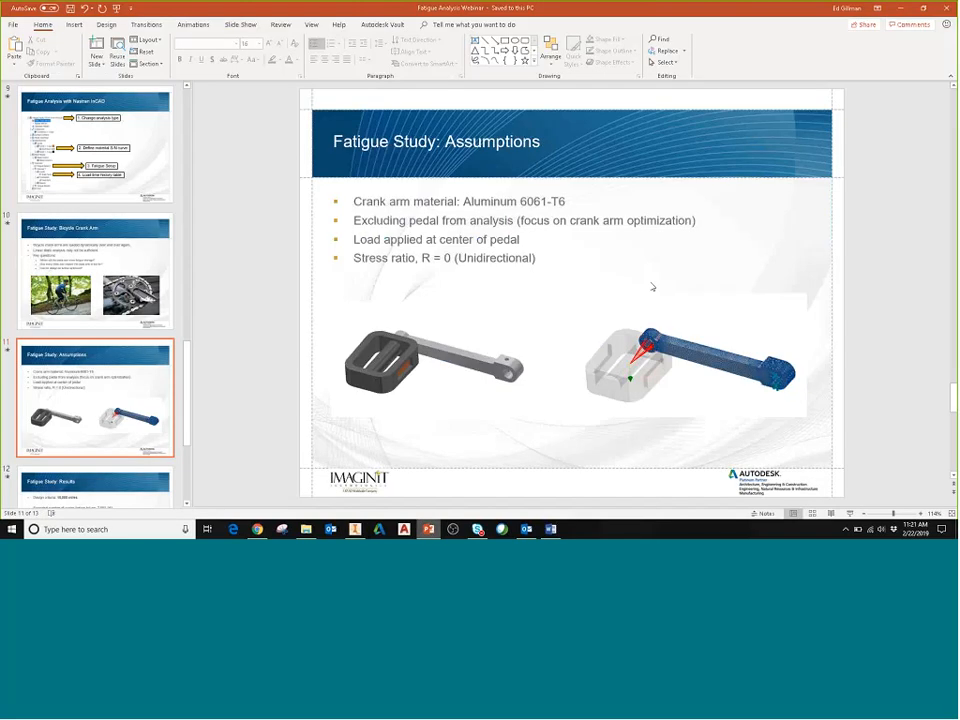
scroll(652, 286, up, 3)
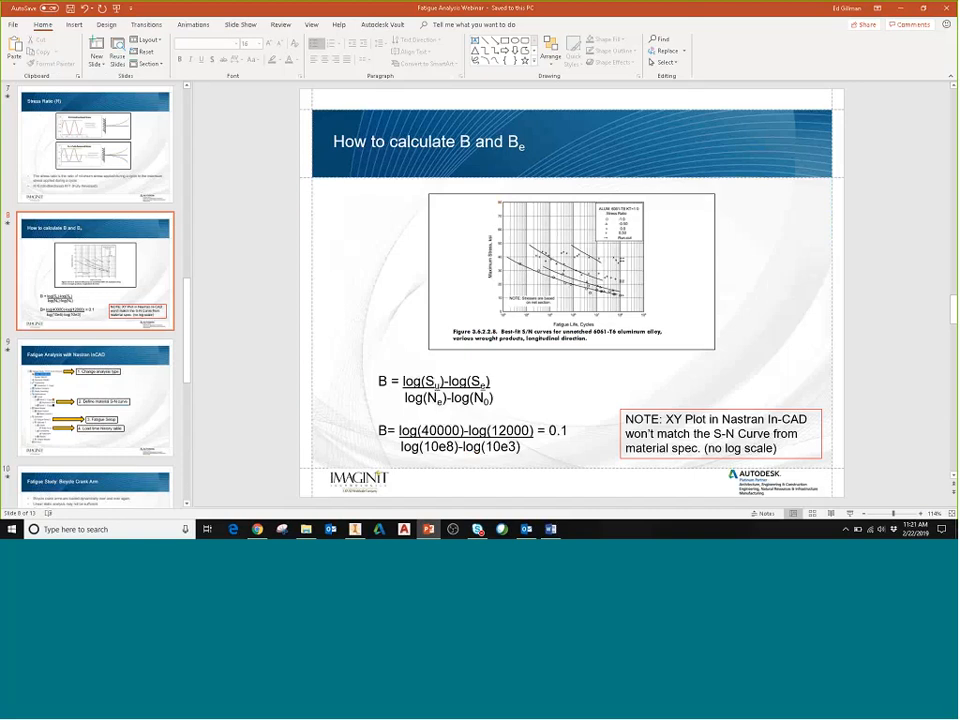
click(424, 530)
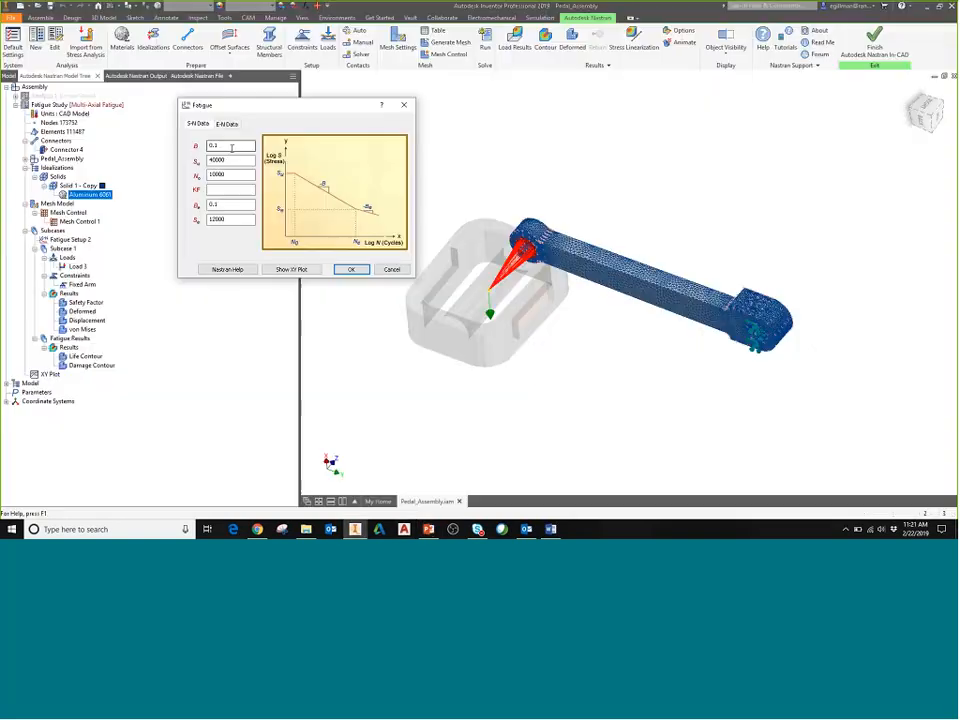
Step: Review the stress, cycle and slope parameters in the S-N data of Aluminum 6061
double_click(214, 159)
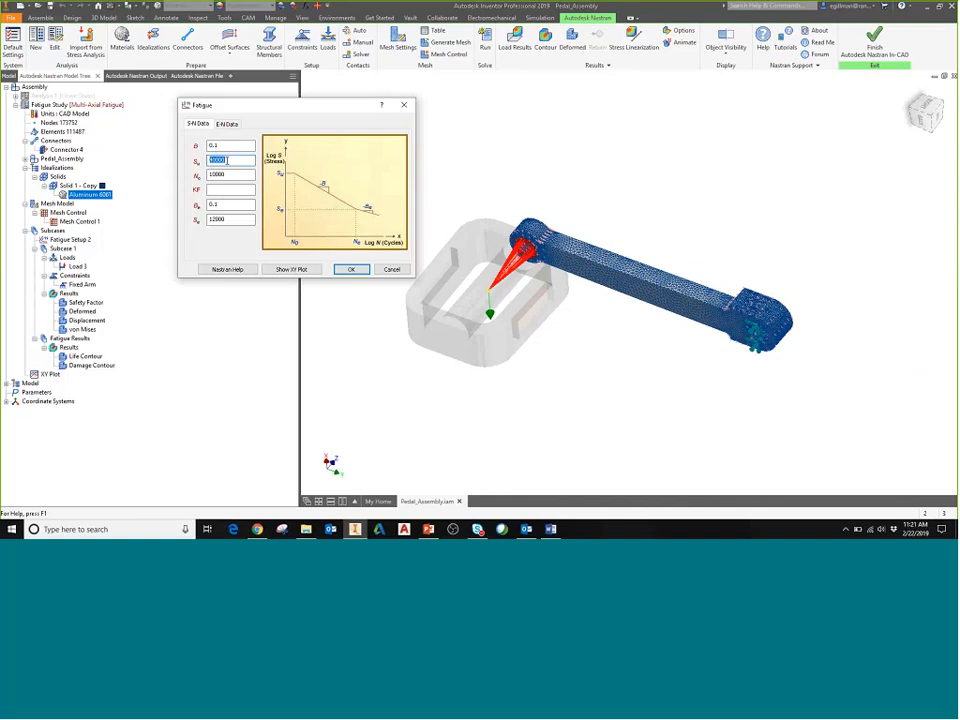
click(227, 160)
drag(238, 177, 211, 175)
drag(236, 219, 208, 219)
click(240, 220)
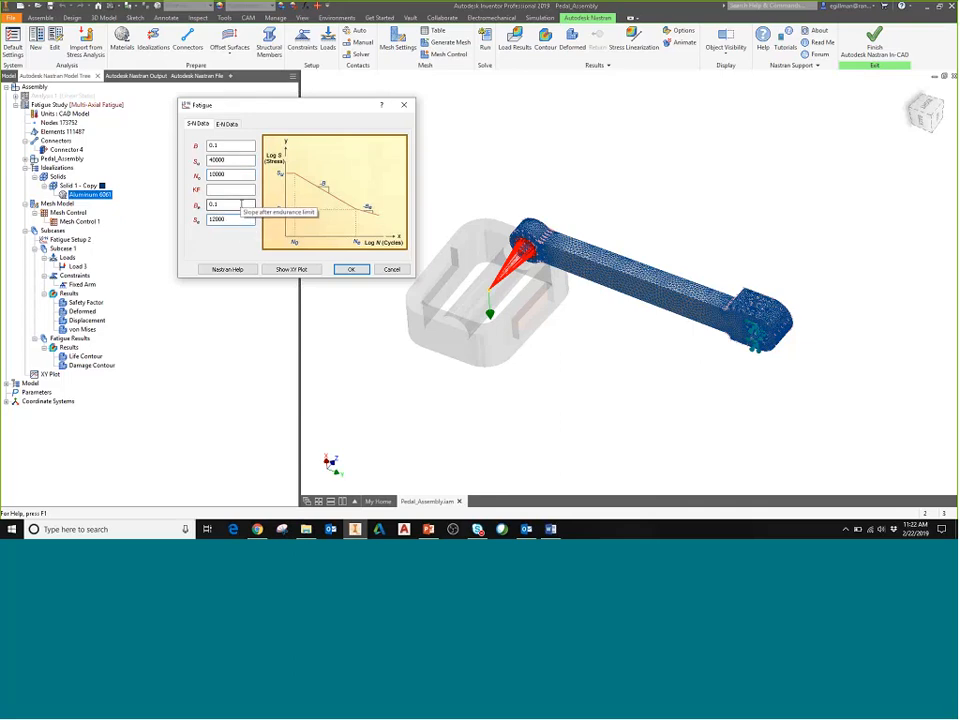
click(232, 203)
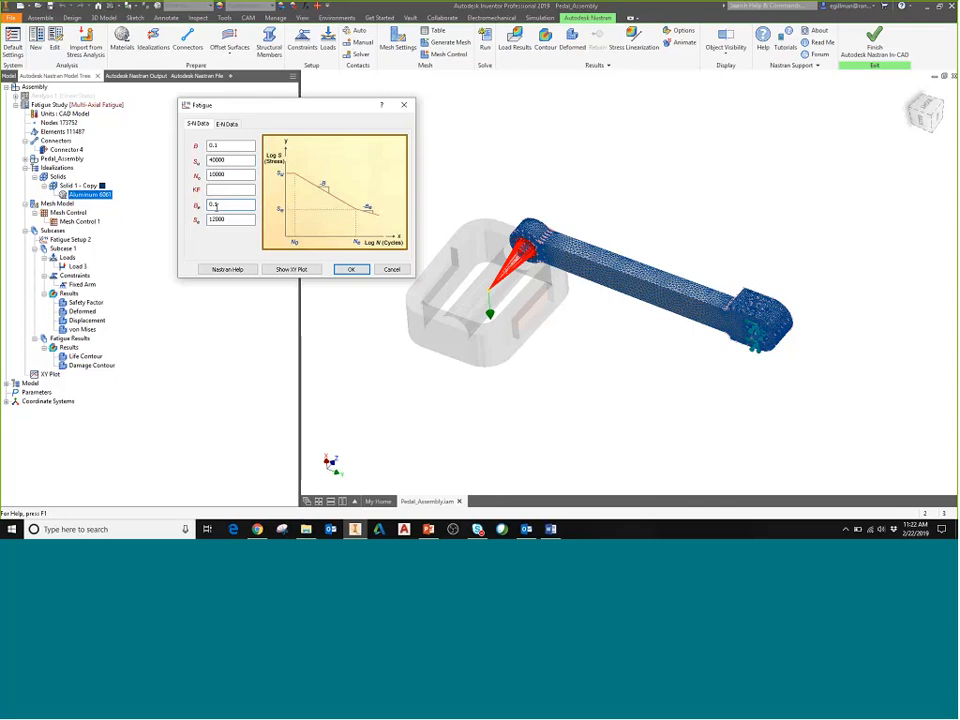
click(235, 145)
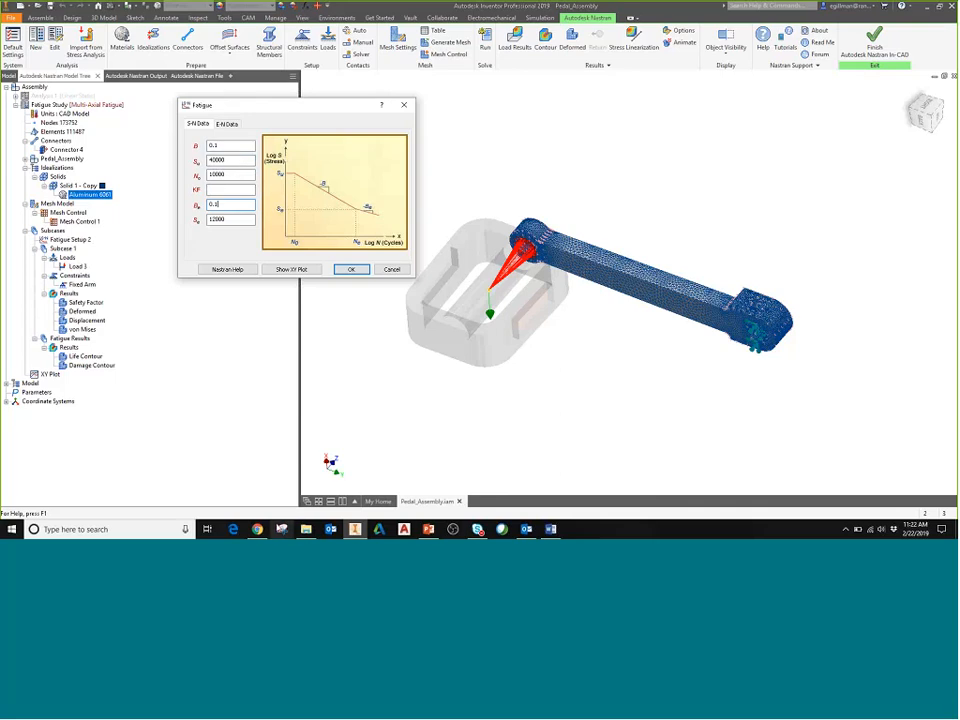
Step: Switch to PowerPoint to check the worked calculation of slope B, and return to Inventor's fatigue data
click(428, 529)
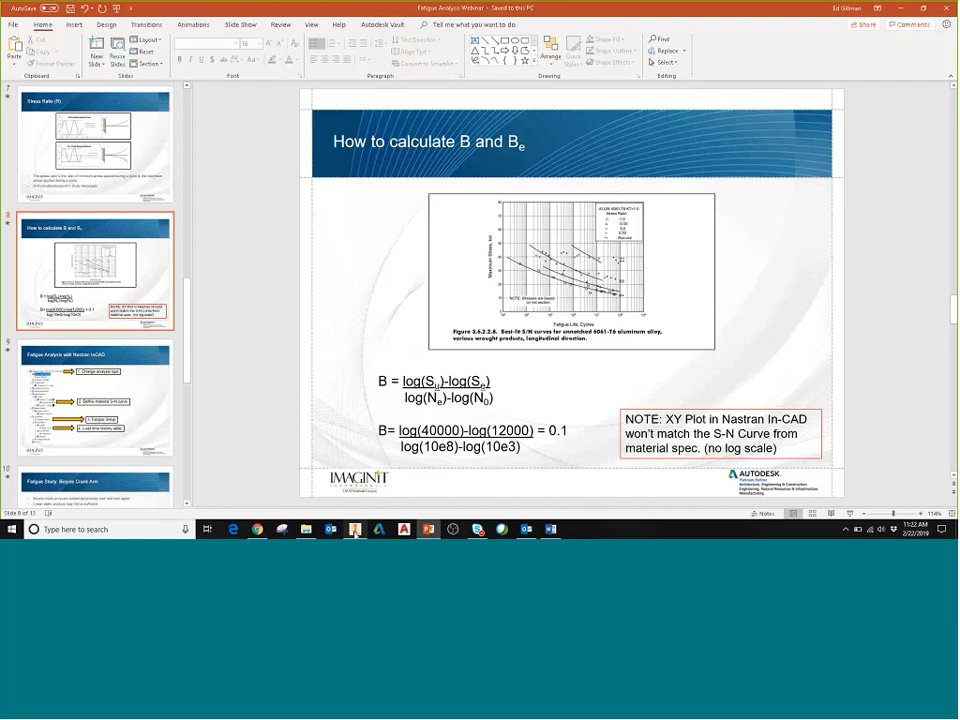
mouse_move(355, 530)
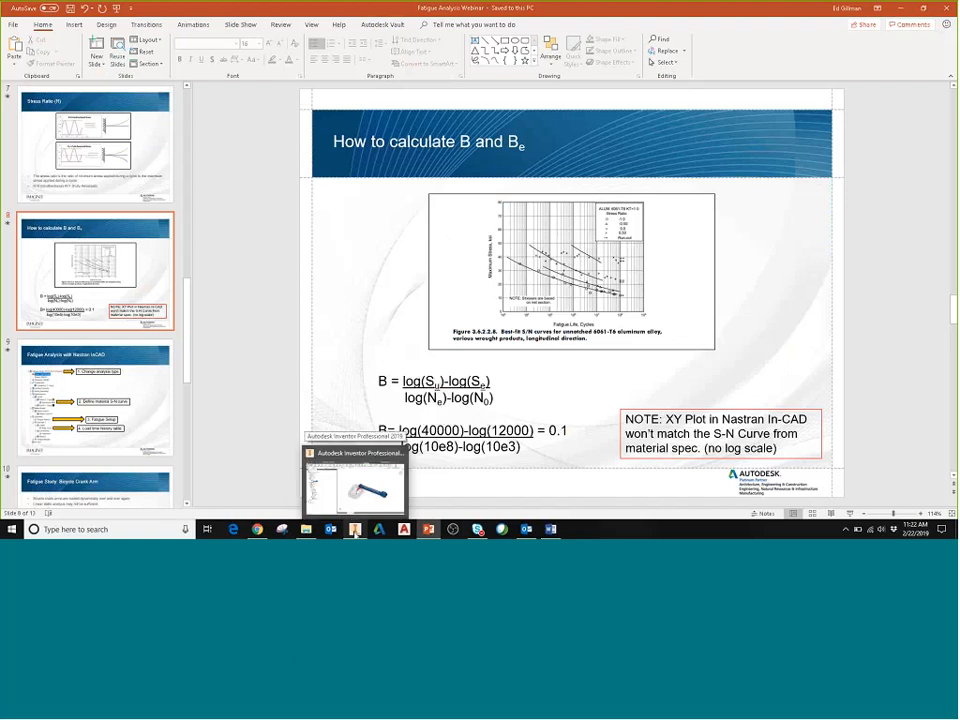
click(355, 490)
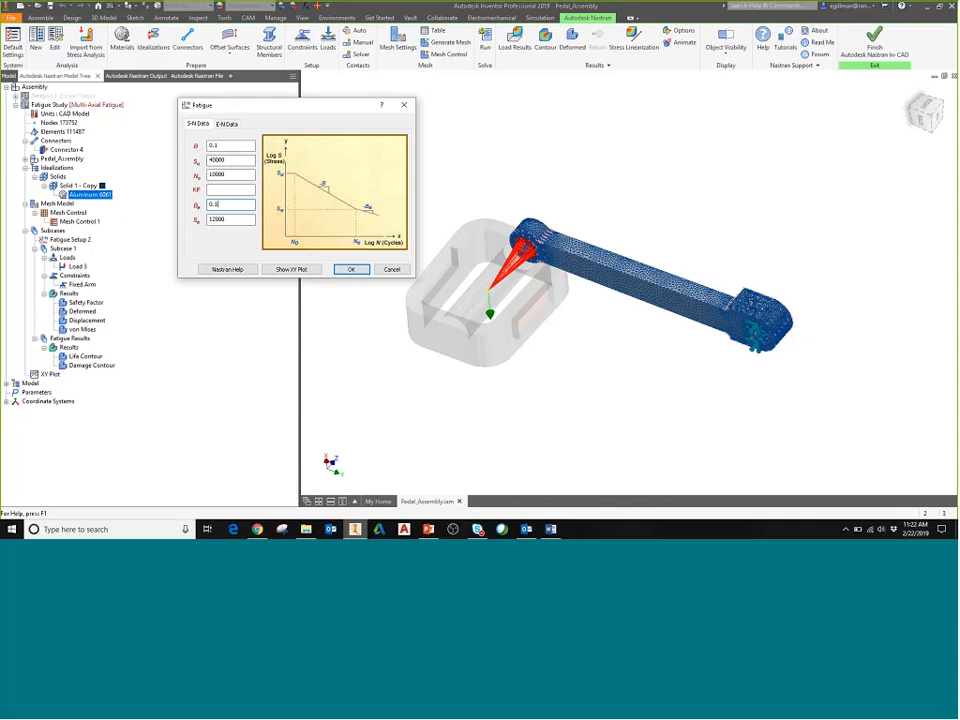
Step: Check the slope B entry, and close the fatigue data and the Aluminum 6061 material without saving changes
click(237, 146)
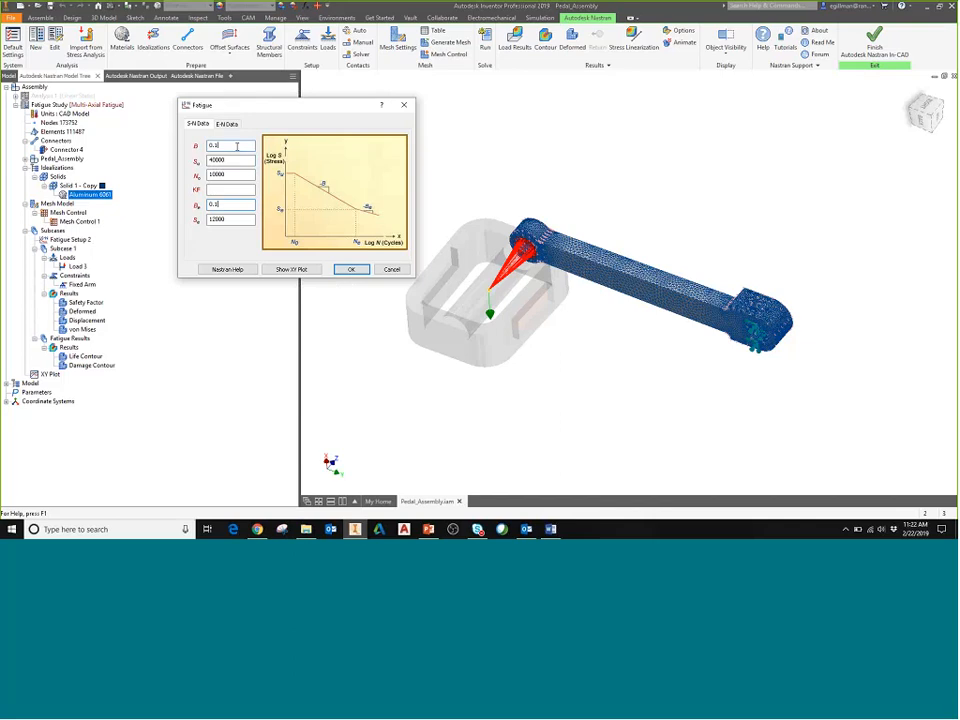
click(392, 269)
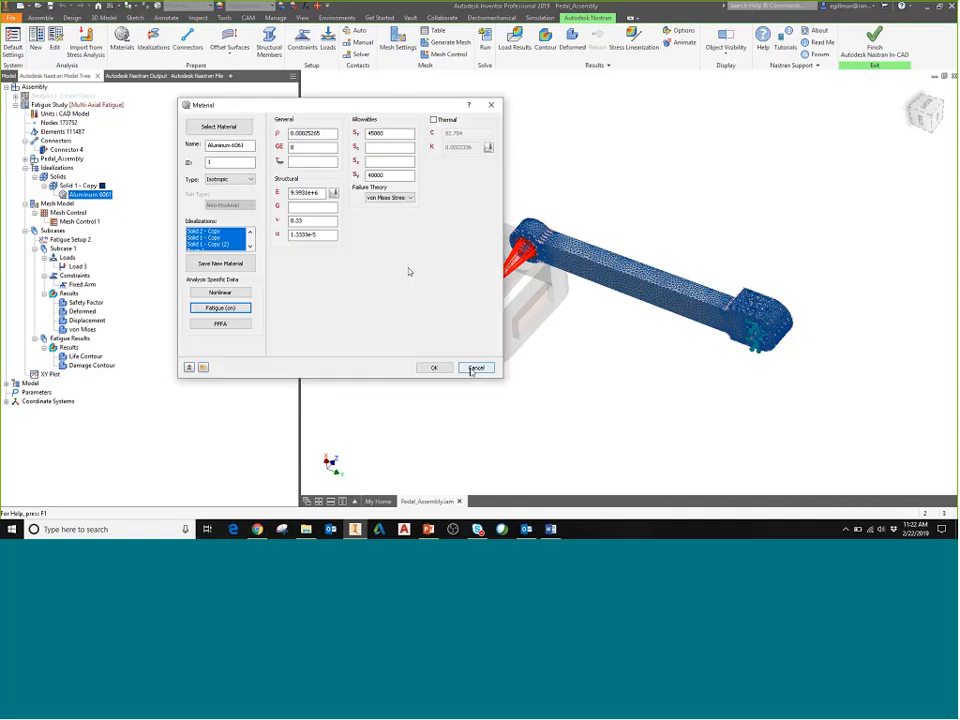
click(474, 368)
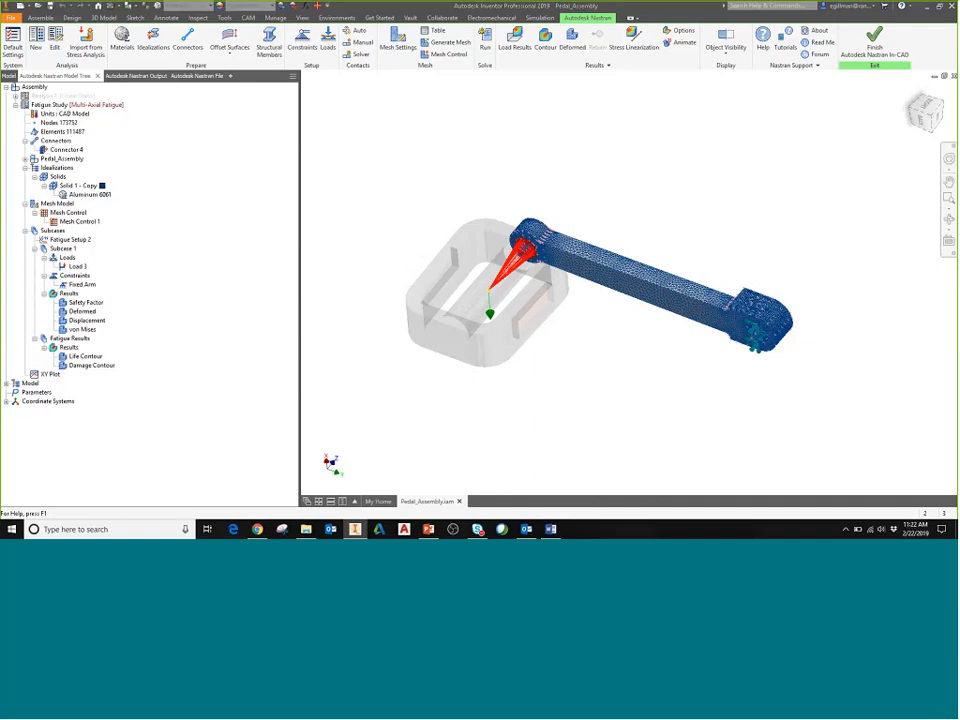
Step: Open Fatigue Setup 2 for editing and review the Stress-Life and Strain-Life approach options without changing the selection
right_click(62, 239)
click(100, 243)
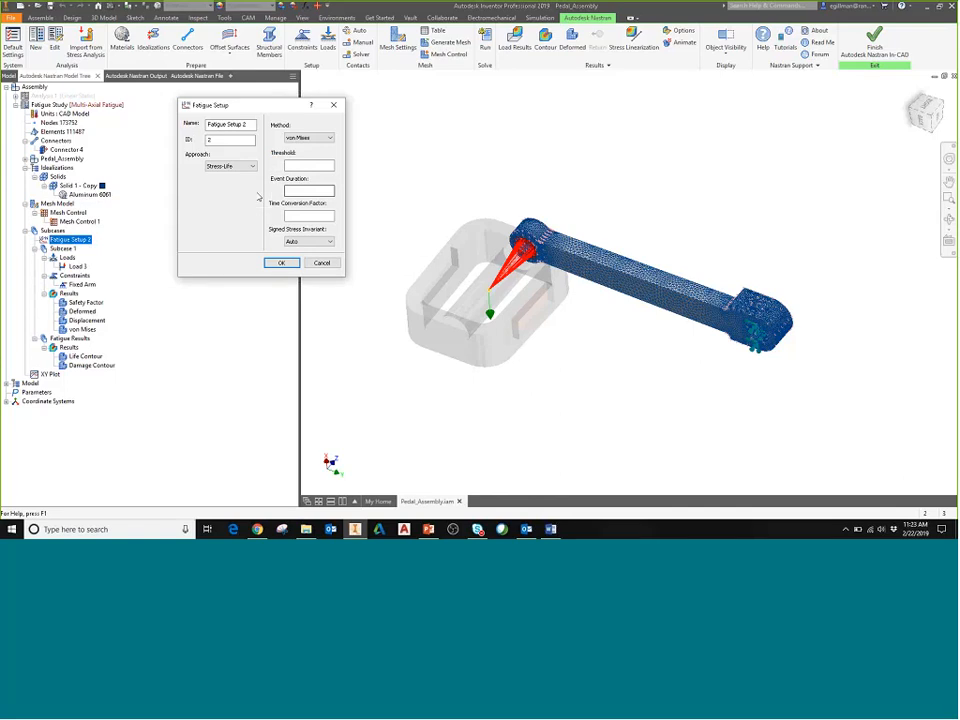
click(232, 166)
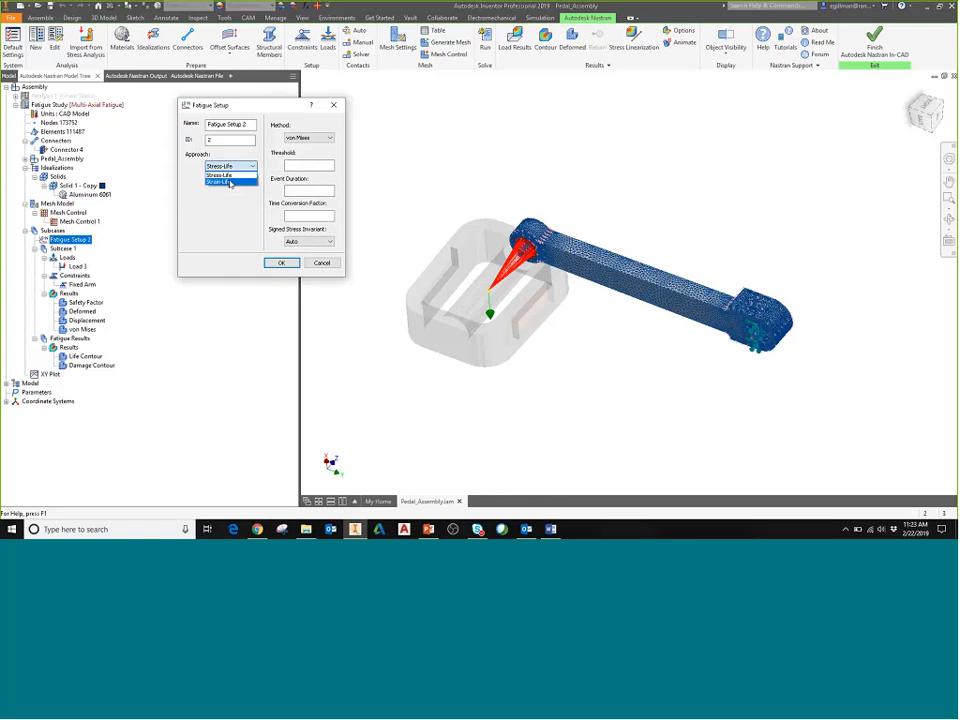
click(235, 205)
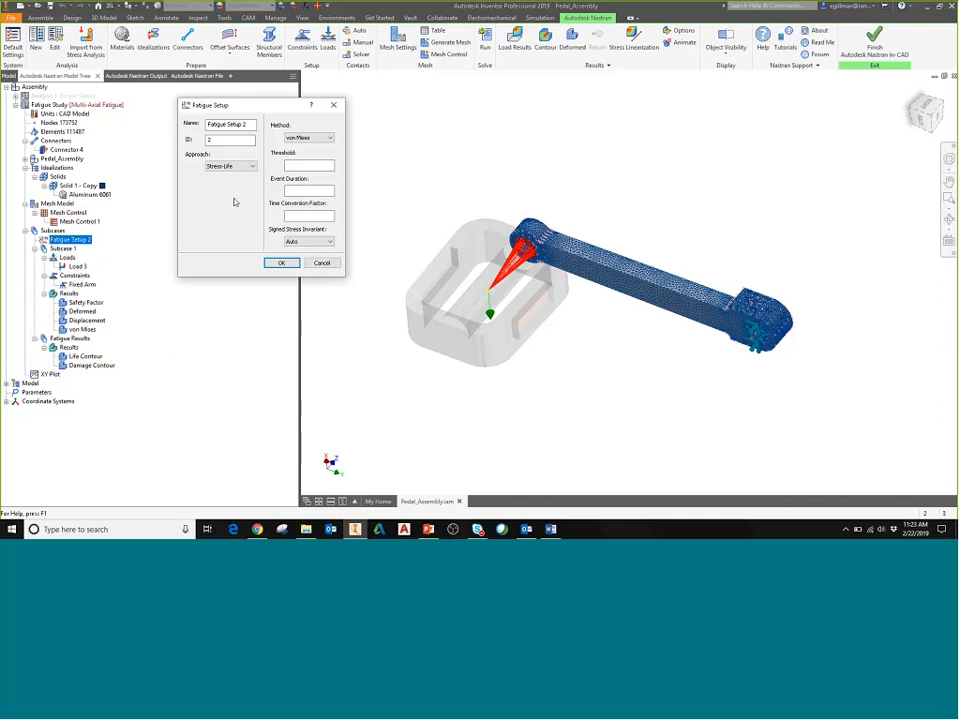
click(240, 166)
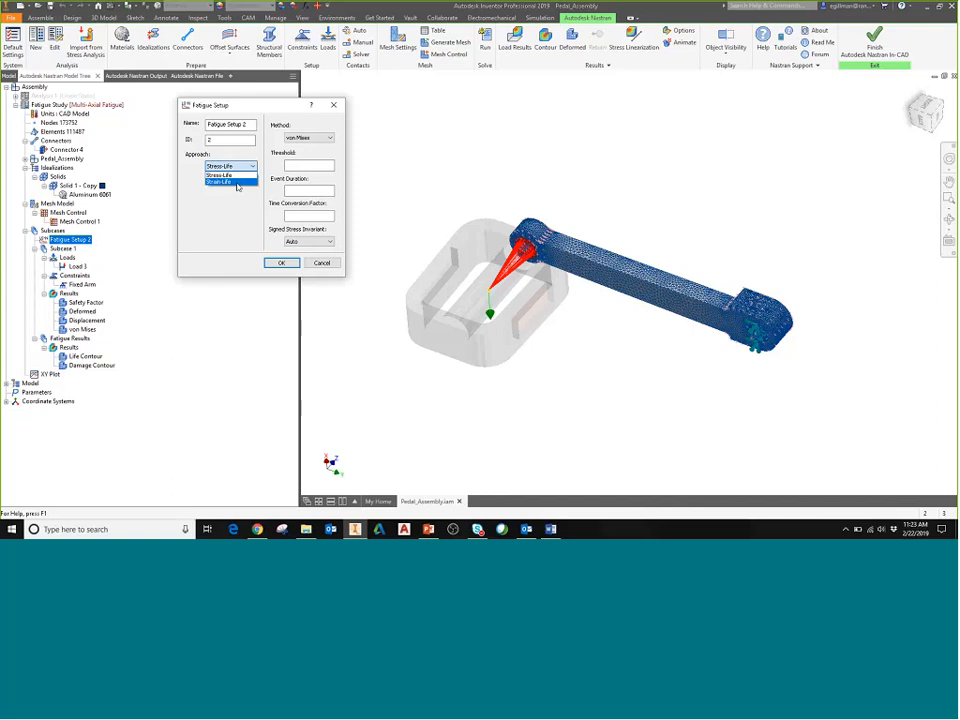
click(569, 323)
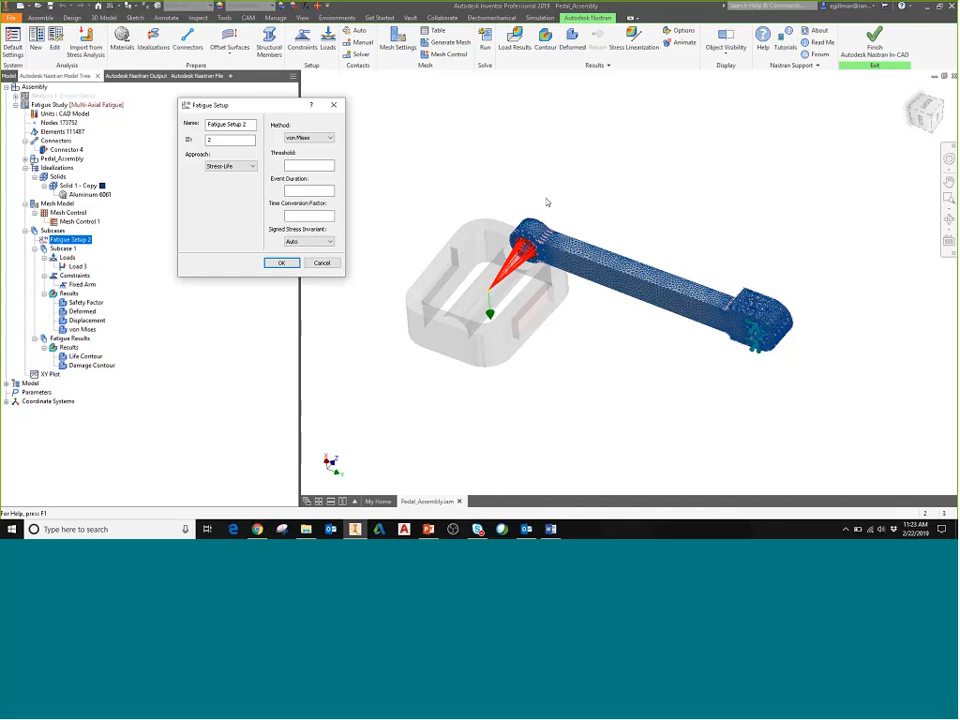
Step: Check the stress method options of the fatigue setup, switch briefly to PowerPoint, and return to Inventor
click(330, 137)
click(300, 146)
click(428, 529)
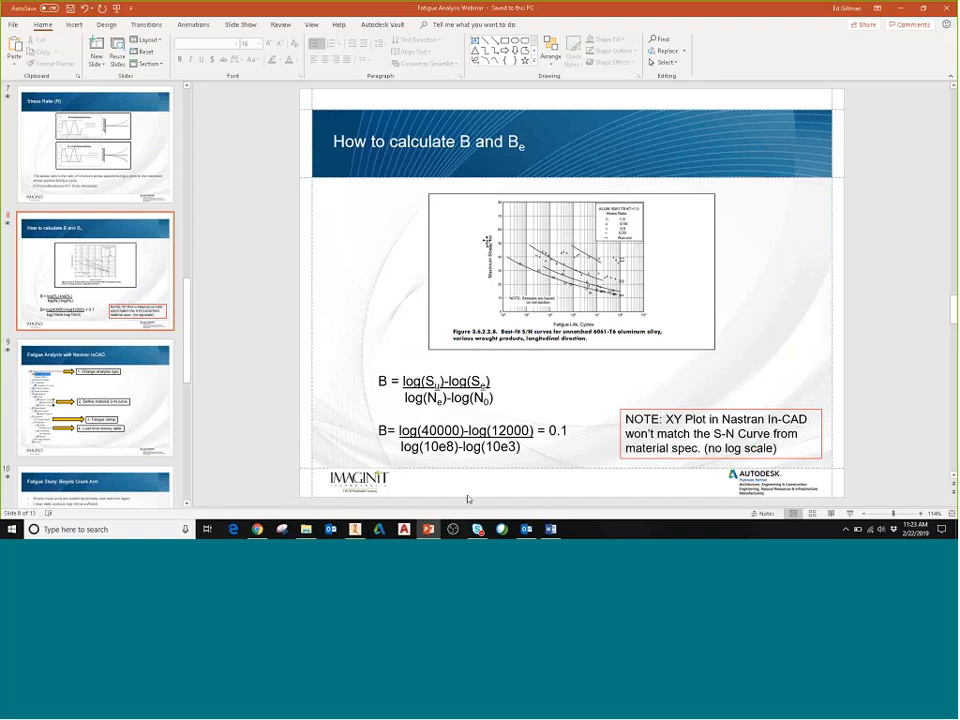
key(alt+Tab)
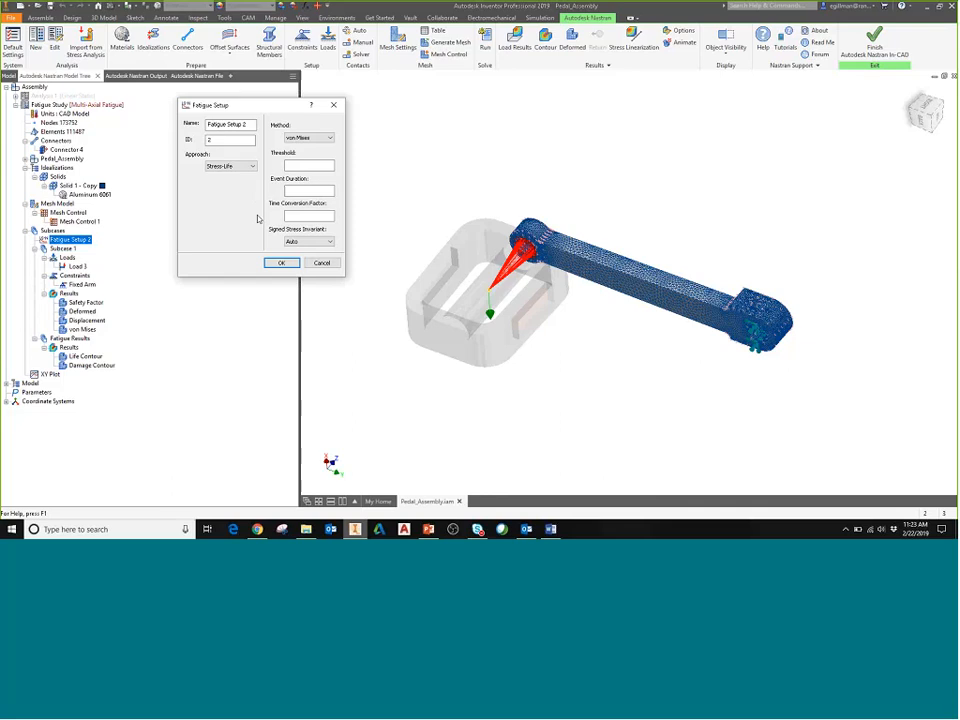
Step: Compare the von Mises, Maximum principal and Maximum shear methods, and close Fatigue Setup 2 without saving changes
click(316, 143)
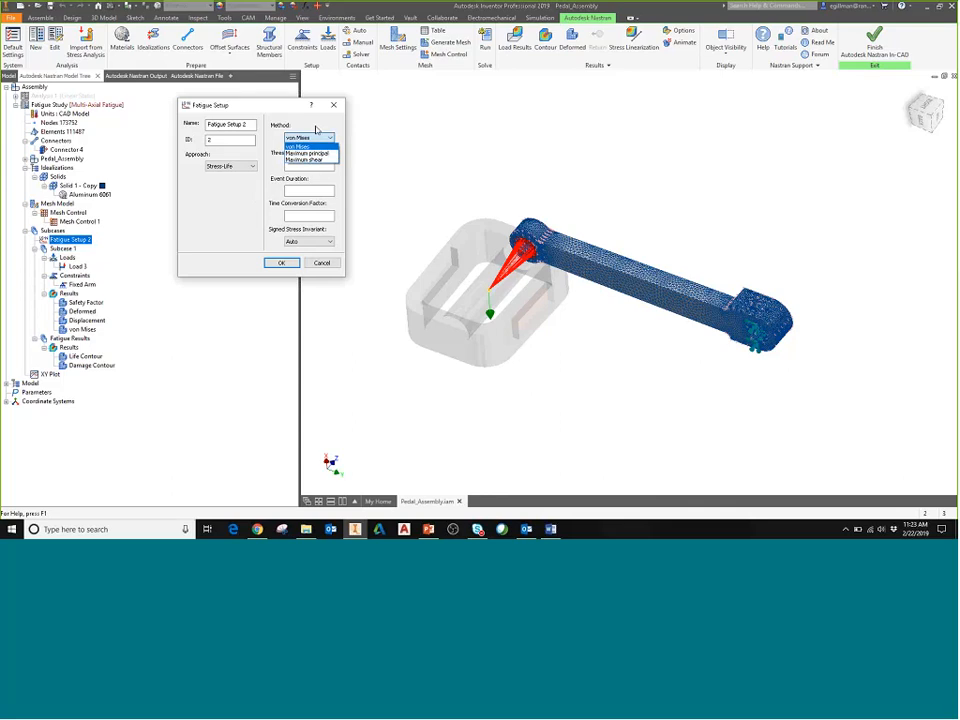
click(318, 135)
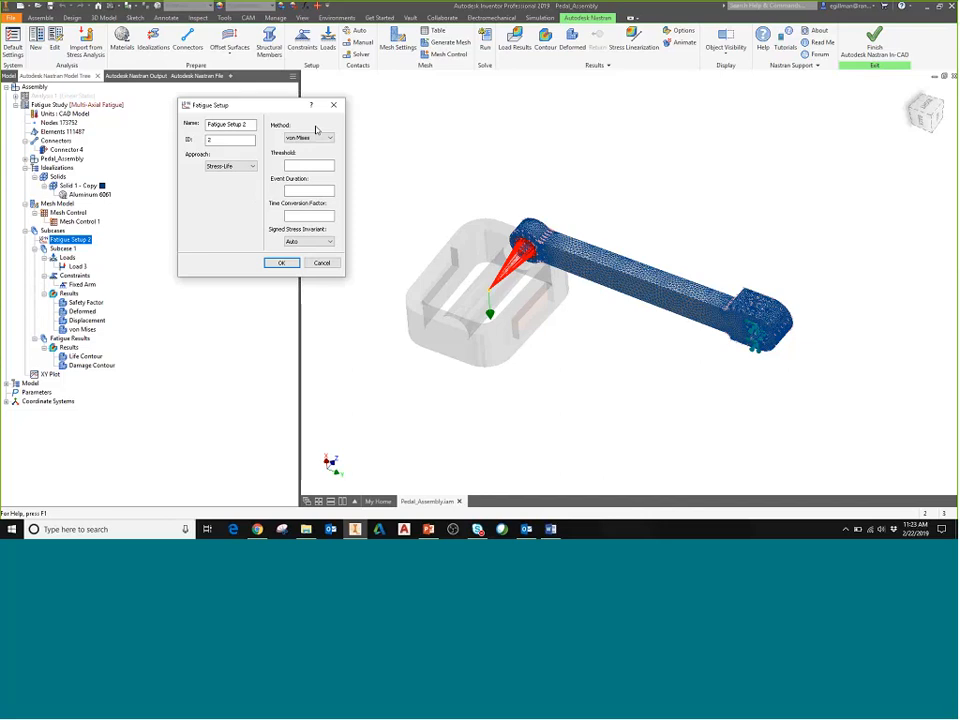
click(320, 136)
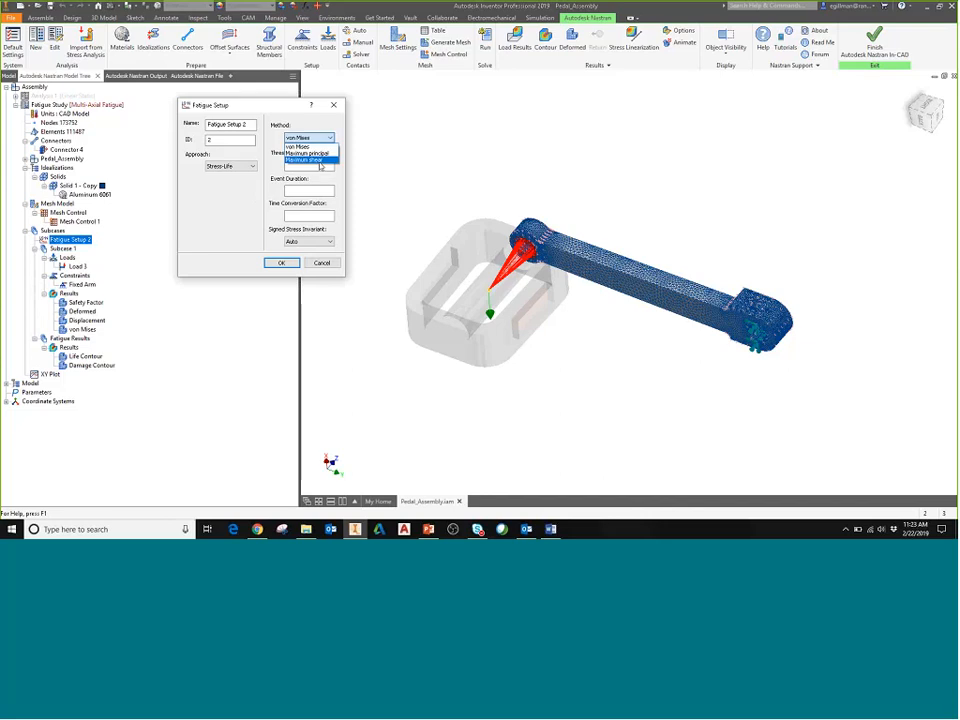
click(315, 120)
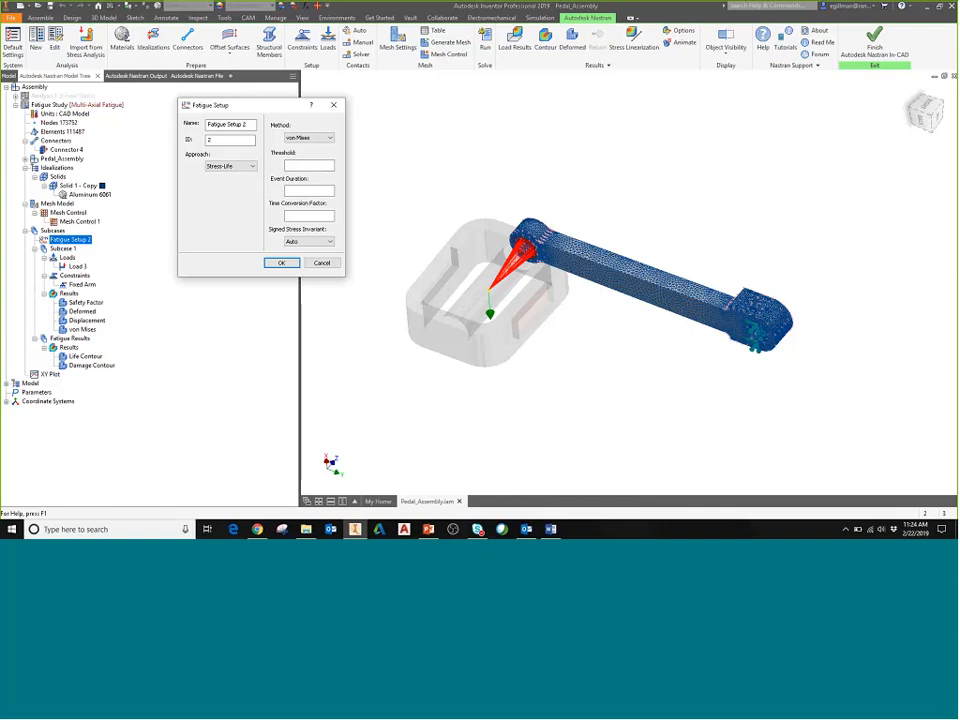
click(326, 264)
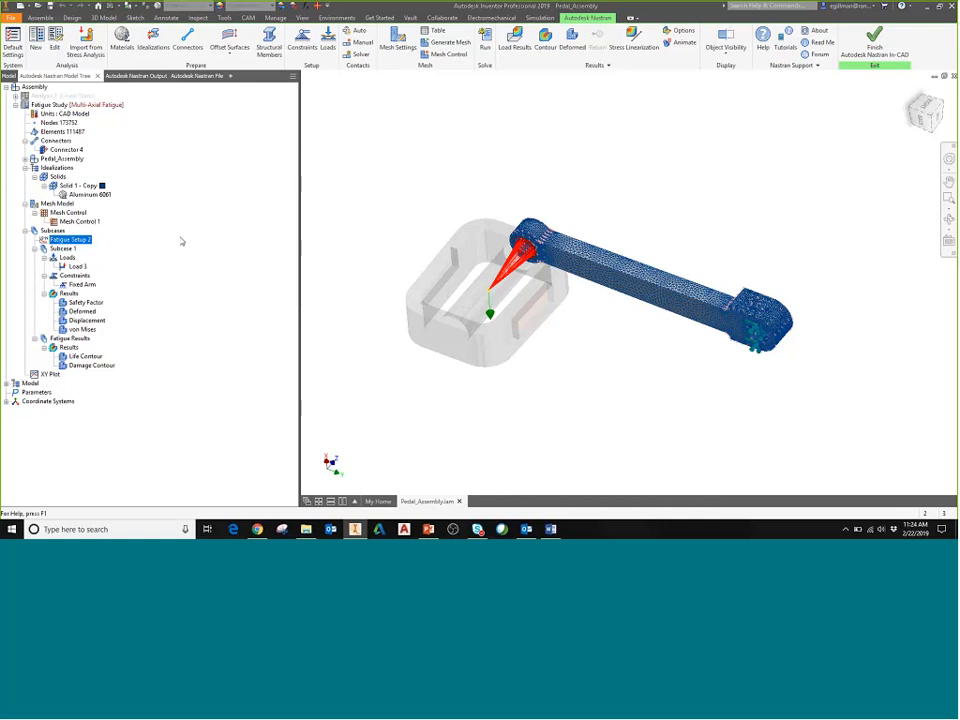
Step: Open Load 3 and its load history Table 1, and view the table's data as an XY plot
click(77, 266)
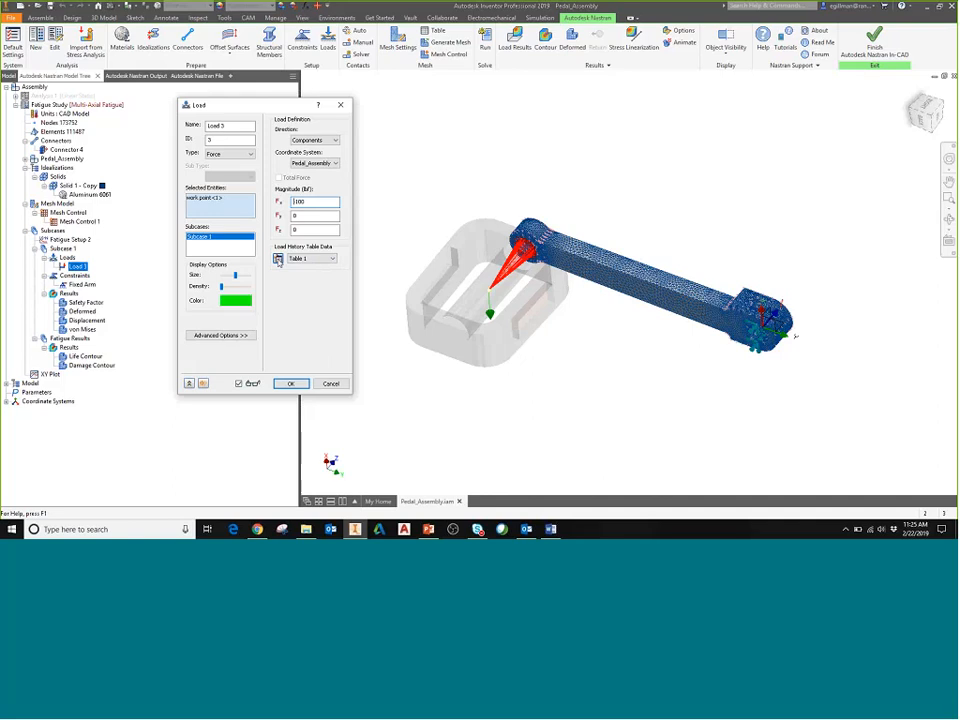
text(-)
click(278, 258)
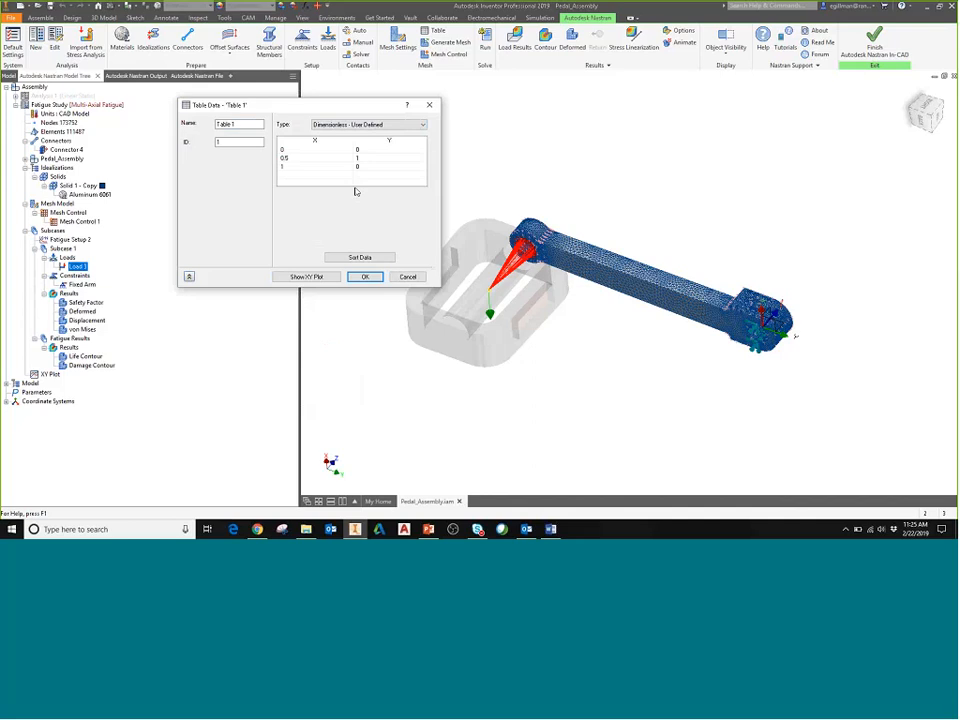
click(307, 276)
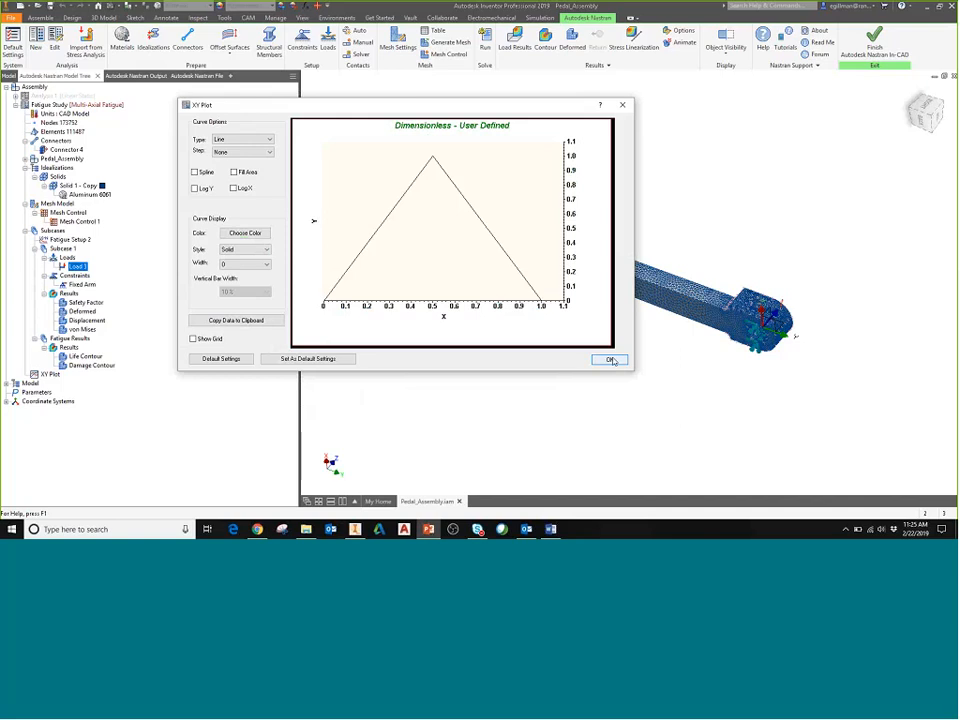
click(610, 360)
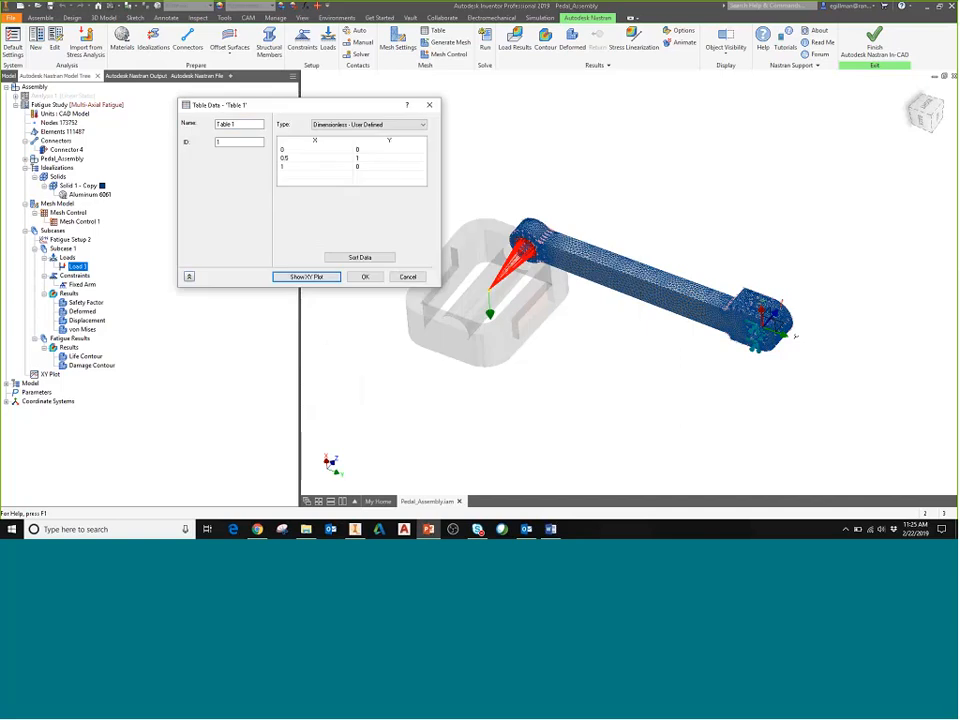
Step: Review the type options of Table 1, and close the table and Load 3 without saving changes
click(366, 124)
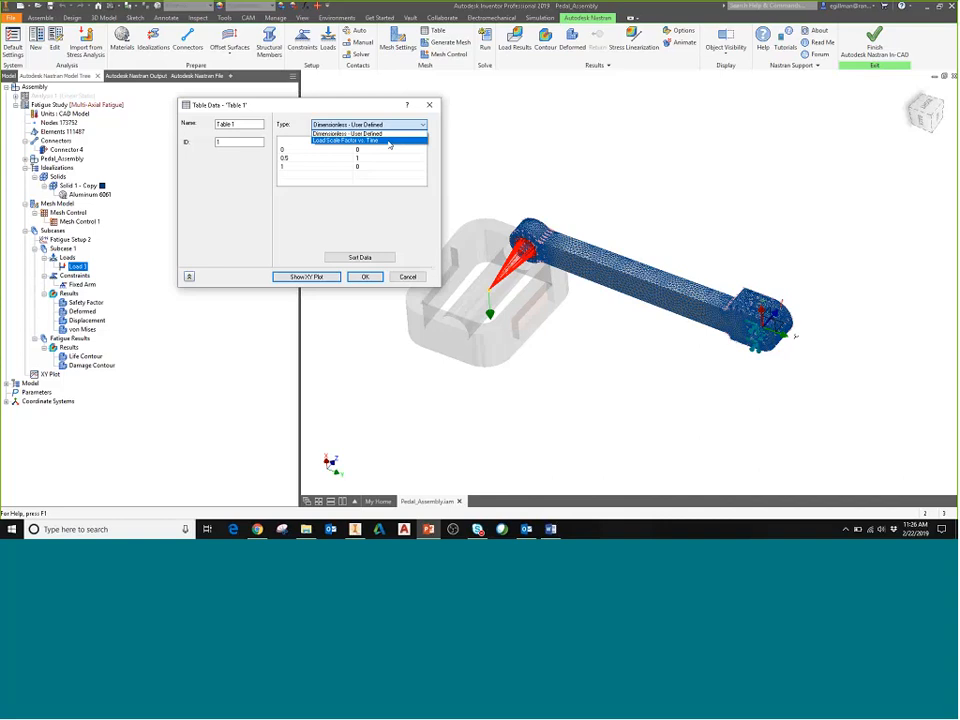
click(365, 113)
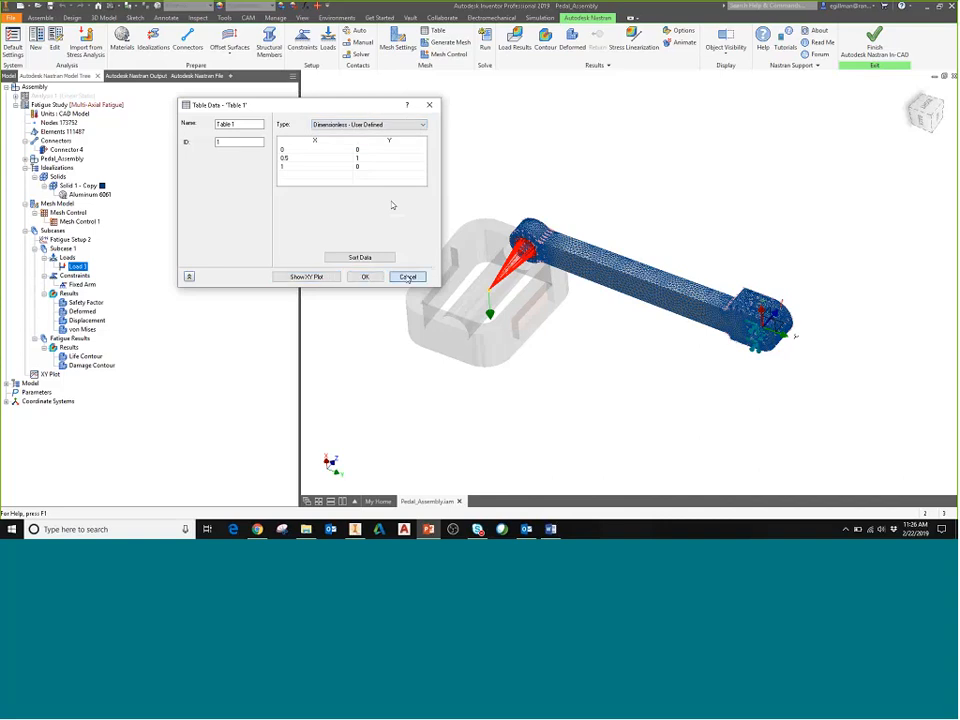
click(408, 277)
click(326, 382)
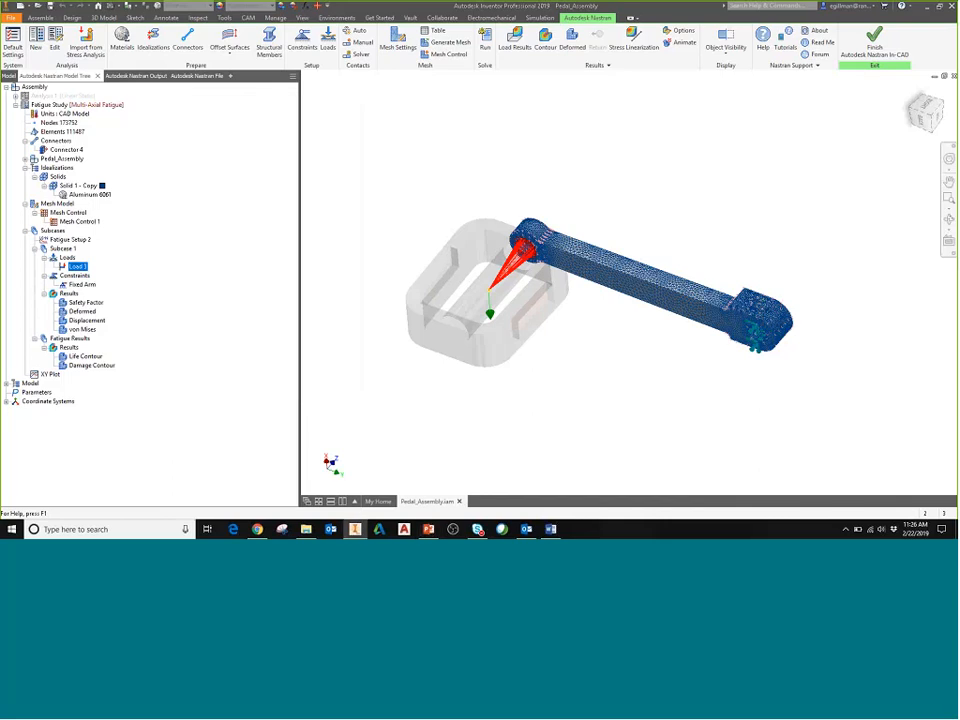
Step: Recap the fatigue study's analysis type, material, fatigue setup and Load 3 force components in the model tree
click(45, 105)
click(90, 195)
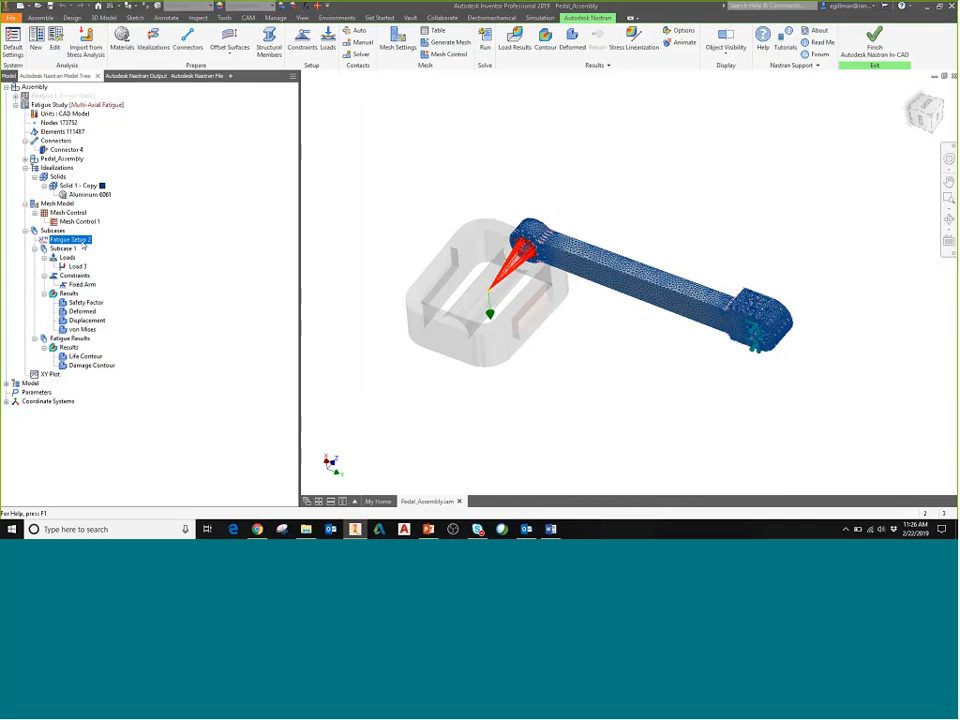
click(78, 267)
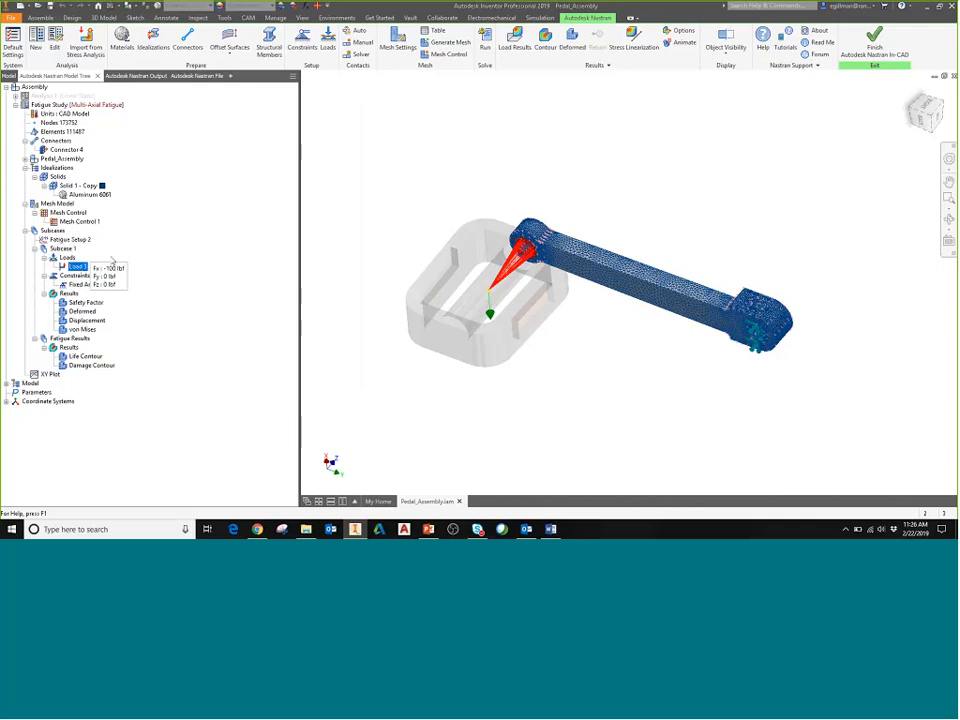
mouse_move(82, 270)
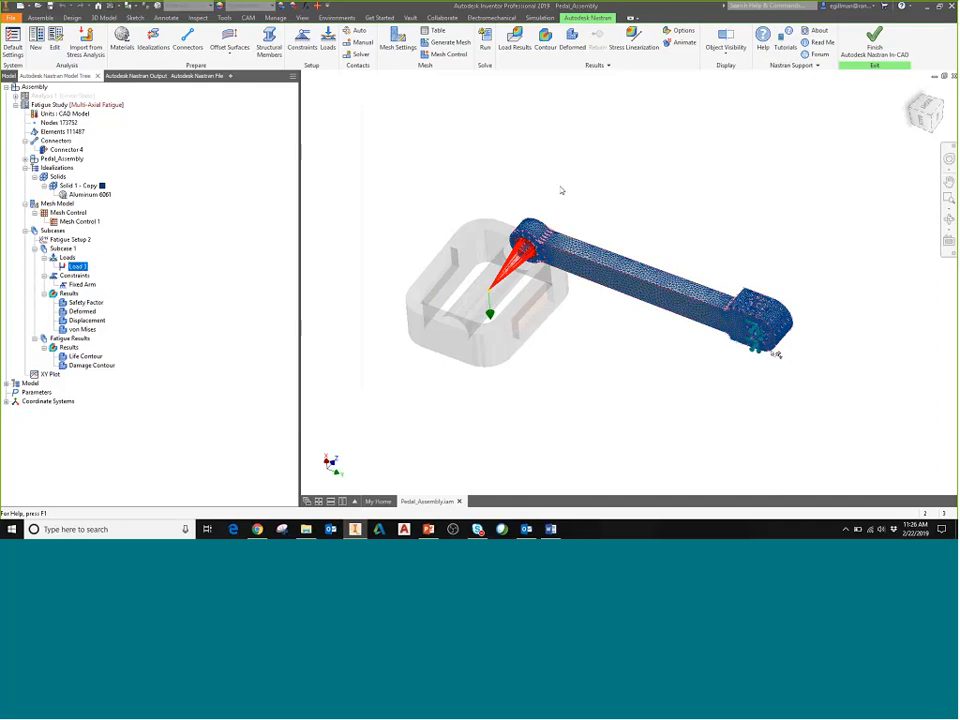
scroll(766, 345, up, 5)
scroll(733, 327, down, 5)
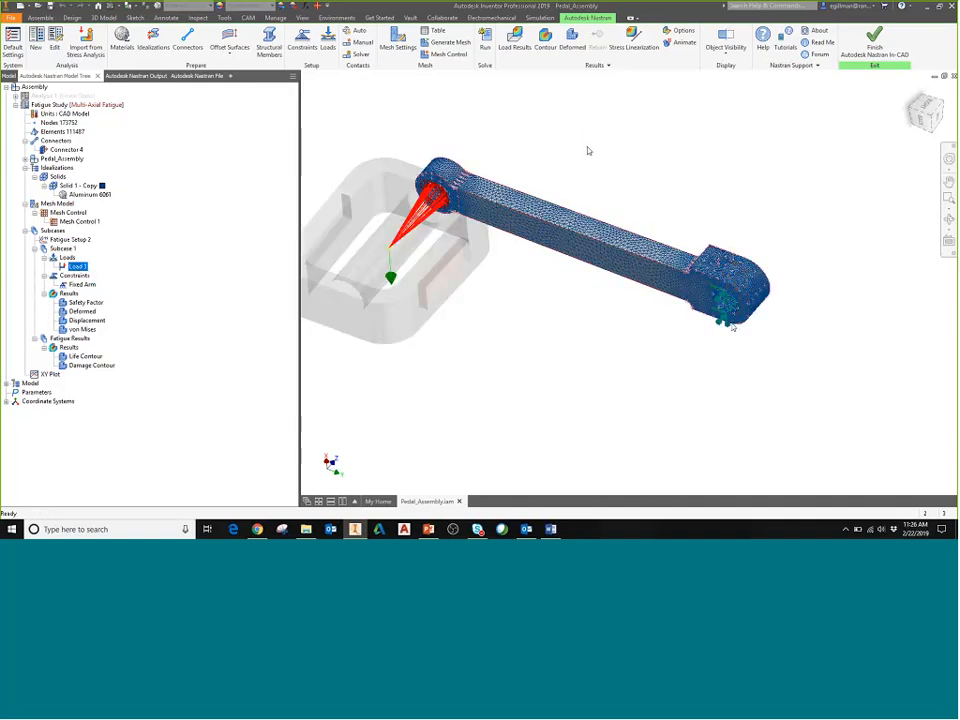
shift+middle_drag(588, 150, 742, 219)
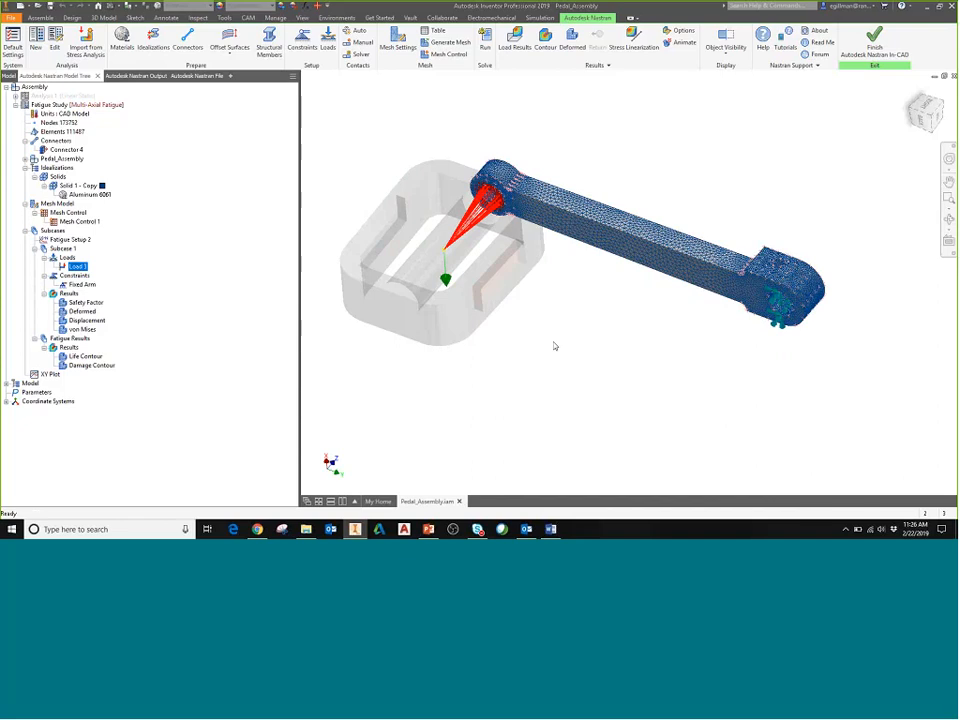
scroll(608, 340, down, 3)
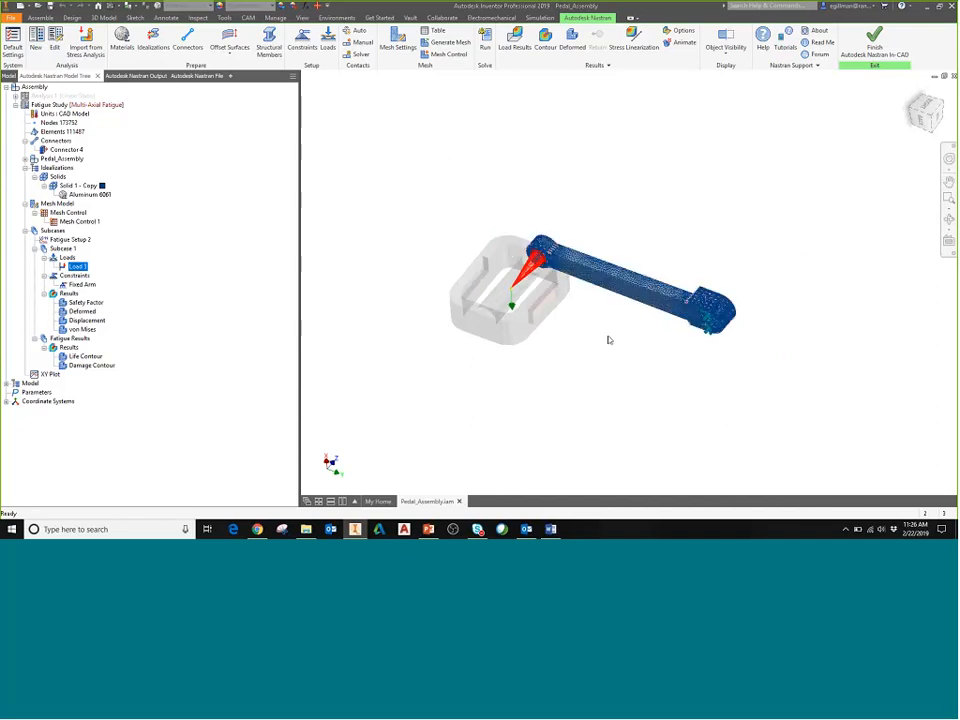
scroll(600, 330, up, 3)
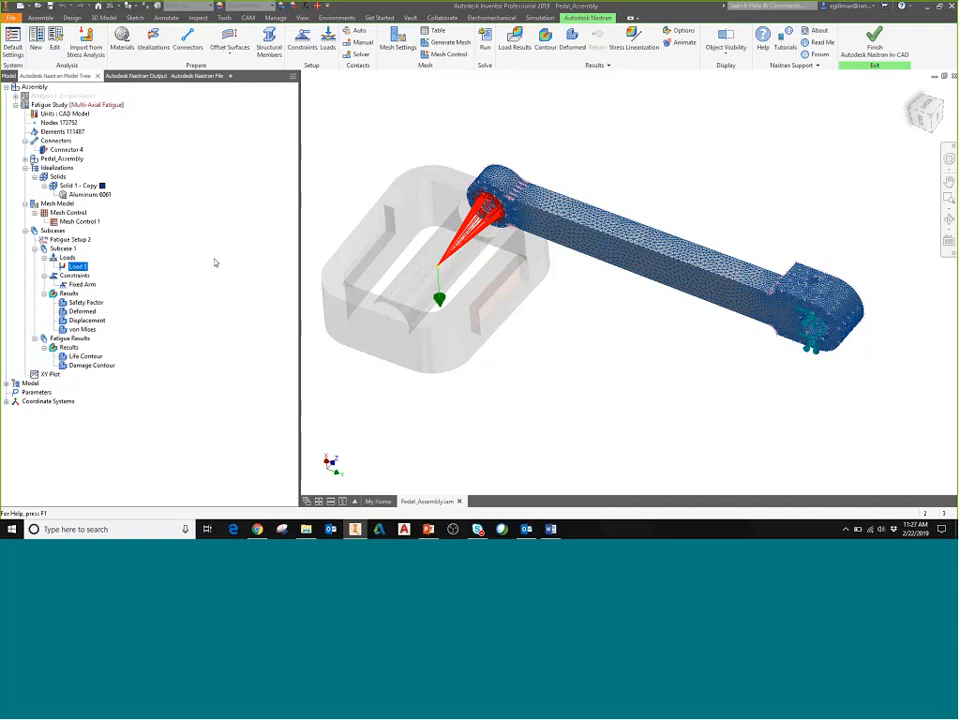
Step: Point out the Subcase 1 and fatigue result plots, and display the von Mises stress contour of Subcase 1
click(74, 275)
click(85, 356)
click(76, 305)
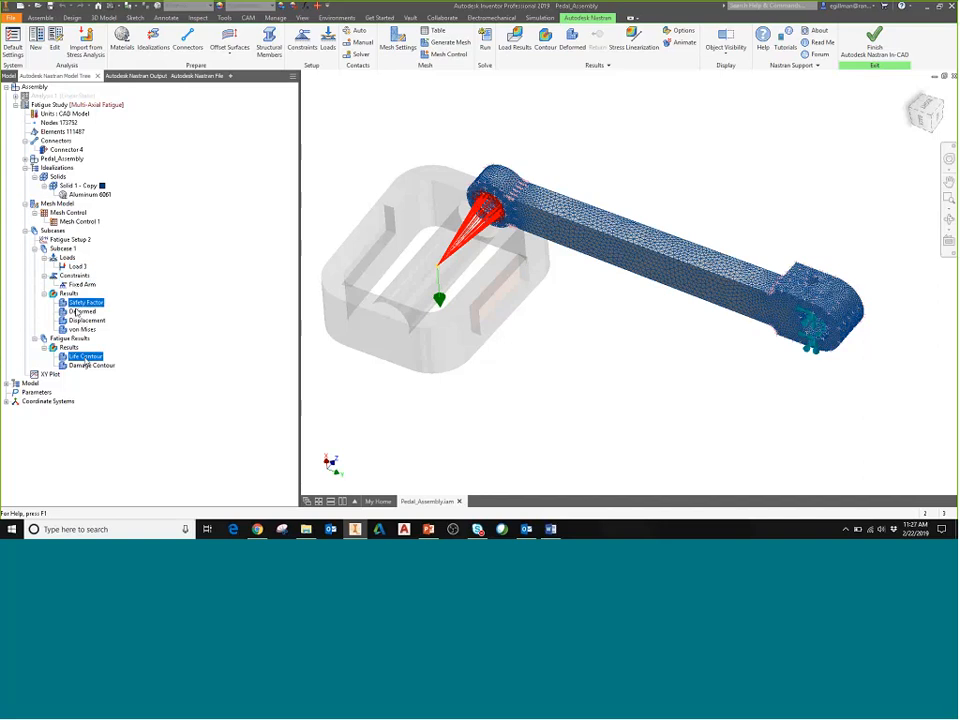
click(86, 330)
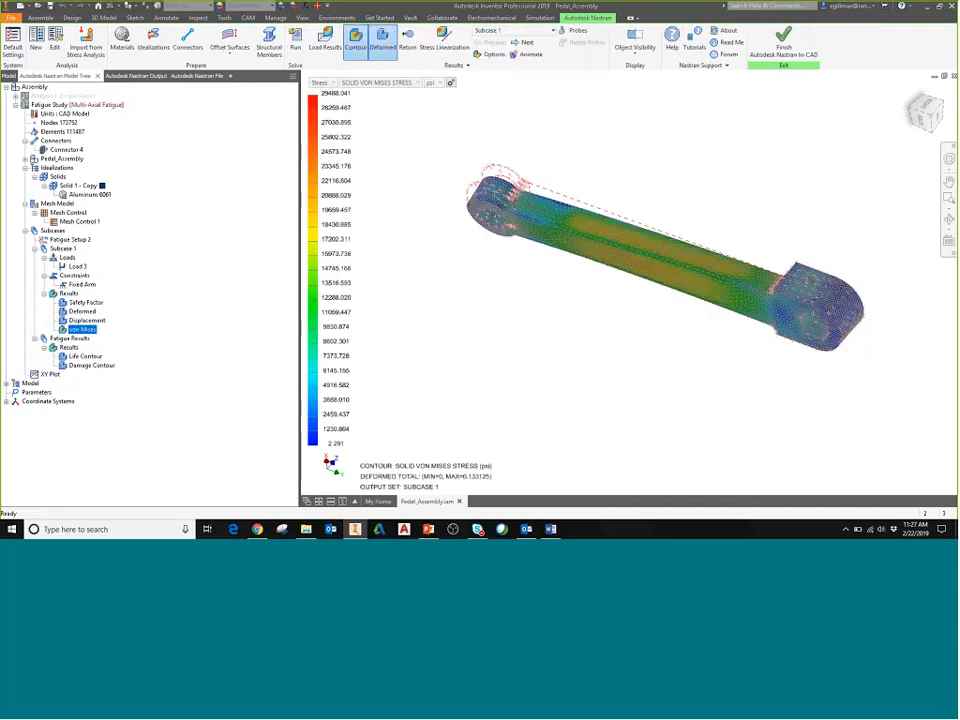
Step: Inspect the overall von Mises stress distribution on the deformed crank arm from several sides
shift+middle_drag(617, 173, 680, 235)
shift+middle_drag(620, 210, 641, 289)
scroll(621, 160, down, 5)
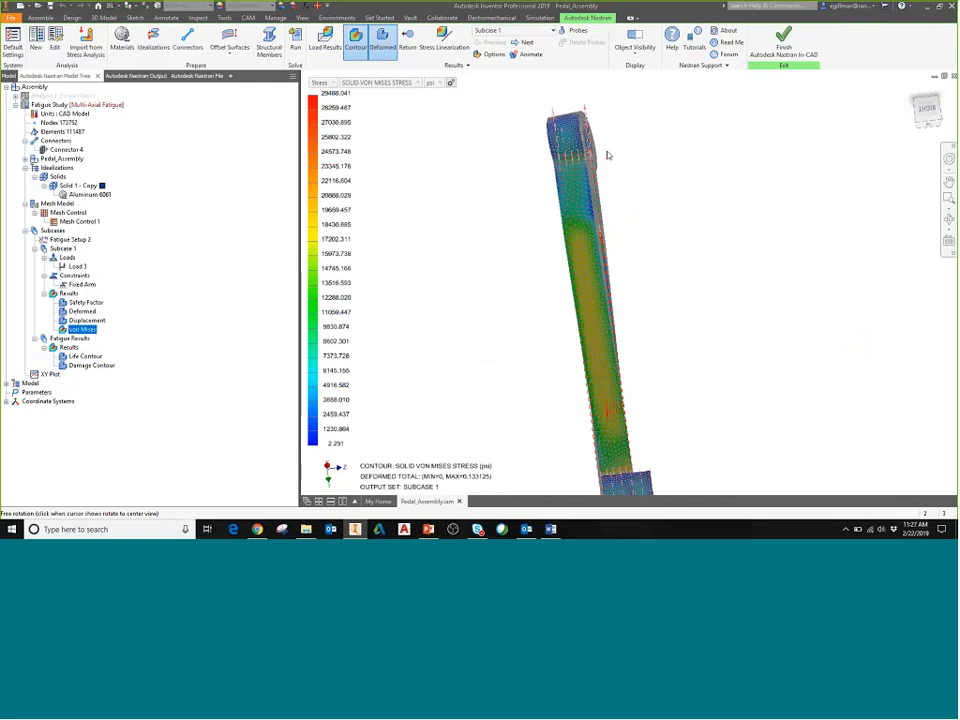
scroll(584, 145, up, 4)
shift+middle_drag(585, 146, 607, 201)
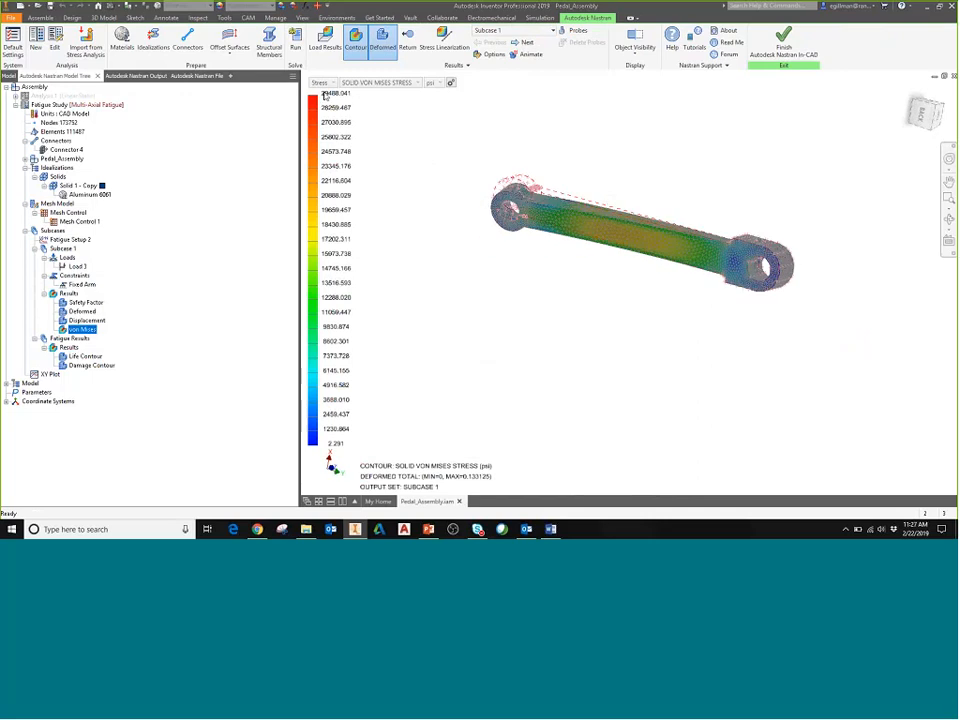
Step: Examine the von Mises stress concentrations around the end of the crank arm's recessed slot up close
scroll(670, 208, down, 3)
shift+middle_drag(669, 208, 495, 193)
scroll(546, 223, up, 5)
scroll(591, 216, up, 3)
middle_drag(915, 190, 604, 227)
scroll(772, 211, down, 3)
scroll(594, 242, up, 3)
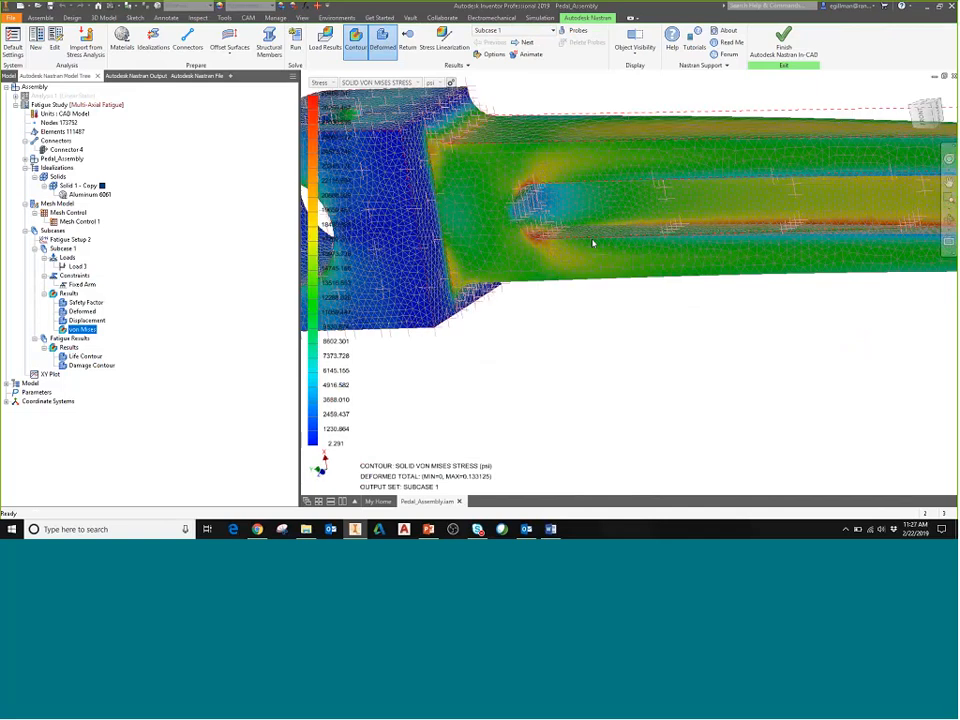
scroll(607, 235, down, 3)
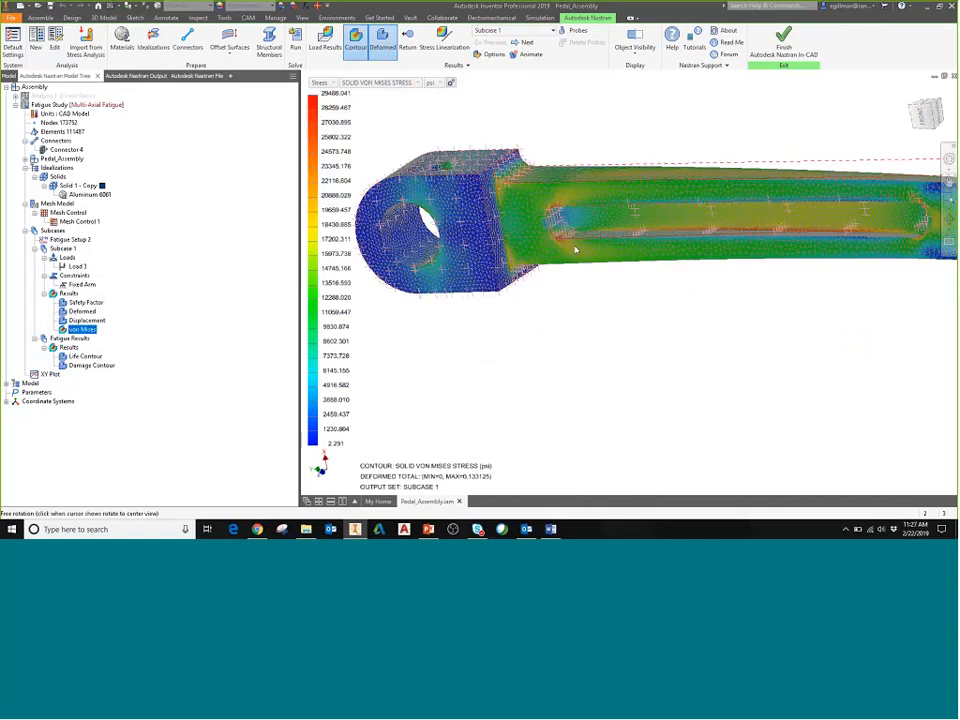
scroll(573, 248, up, 3)
scroll(542, 237, down, 3)
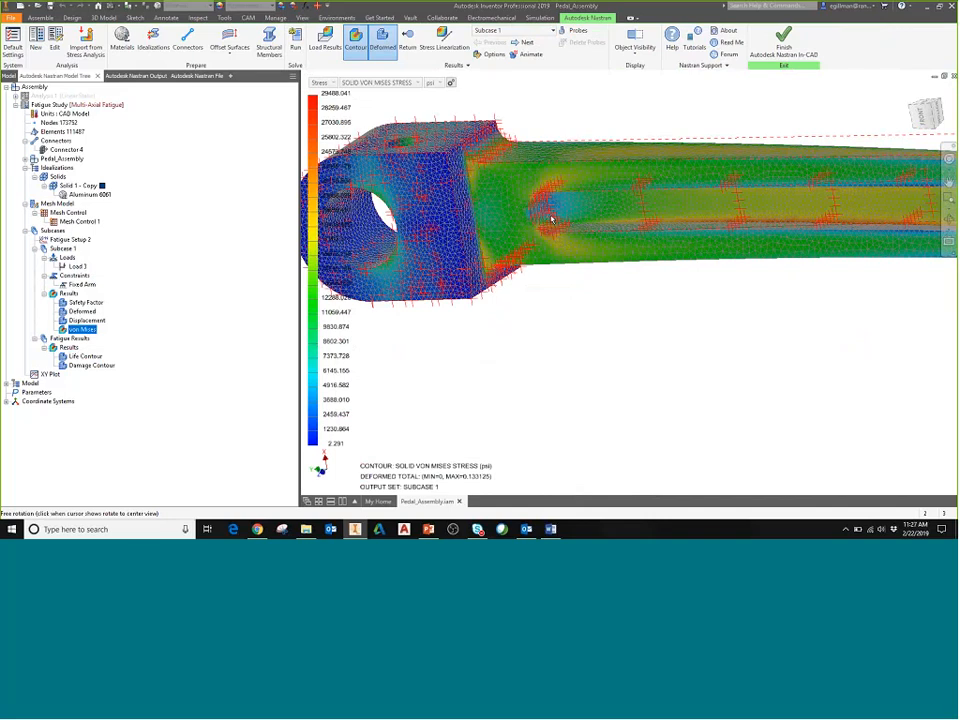
scroll(470, 210, down, 4)
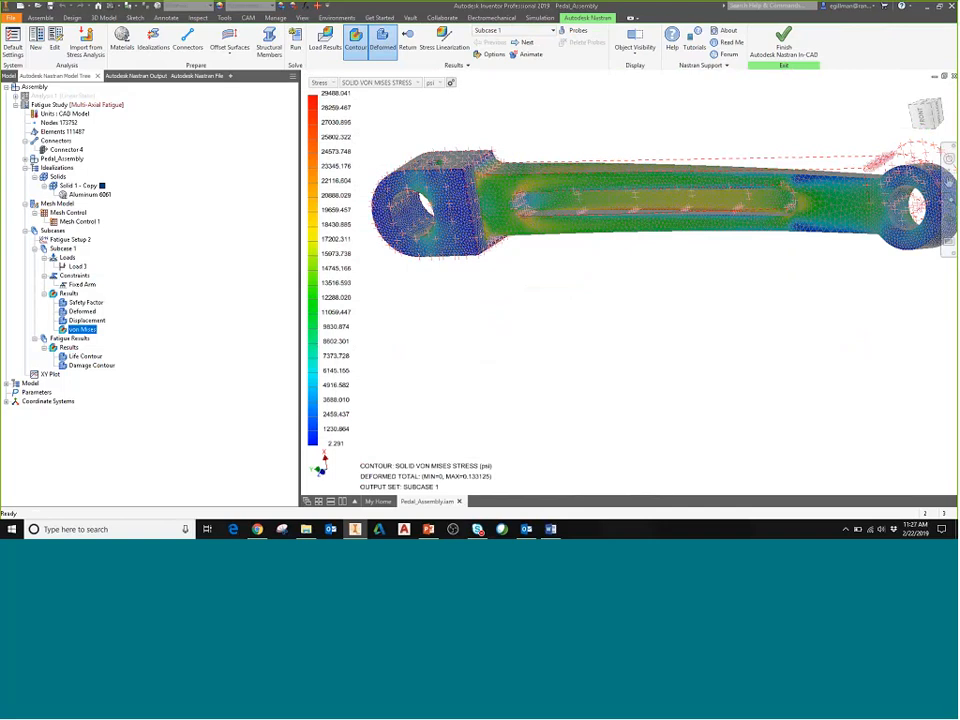
scroll(562, 171, up, 4)
scroll(562, 171, down, 4)
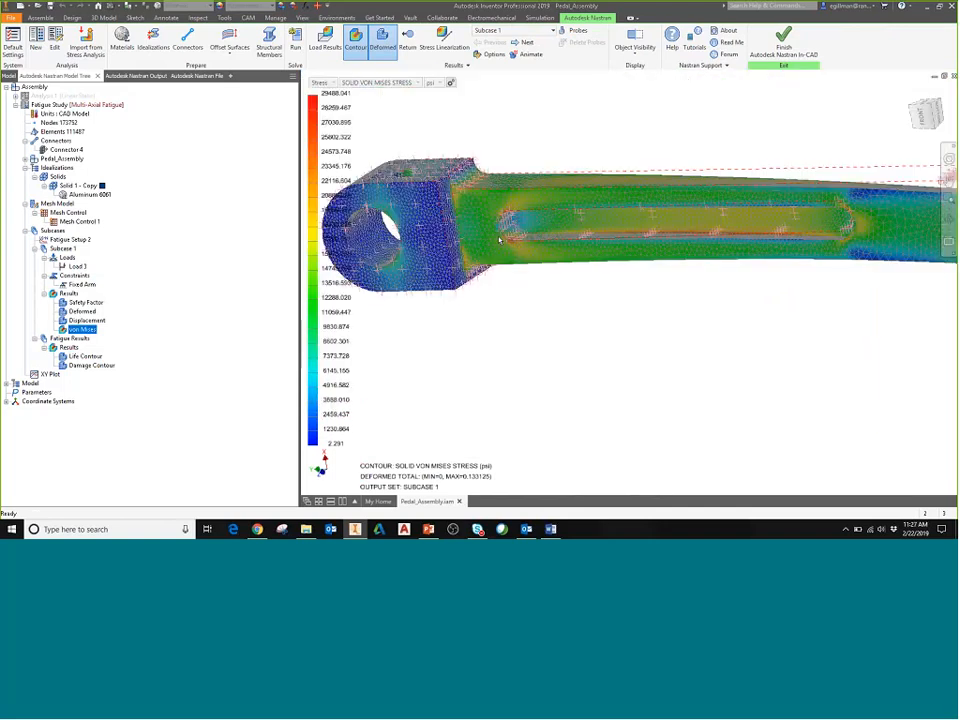
Step: Examine the von Mises stress at the fillet joining the crank arm's shaft to its end boss, and view the whole arm from another side
key(F6)
scroll(487, 237, up, 5)
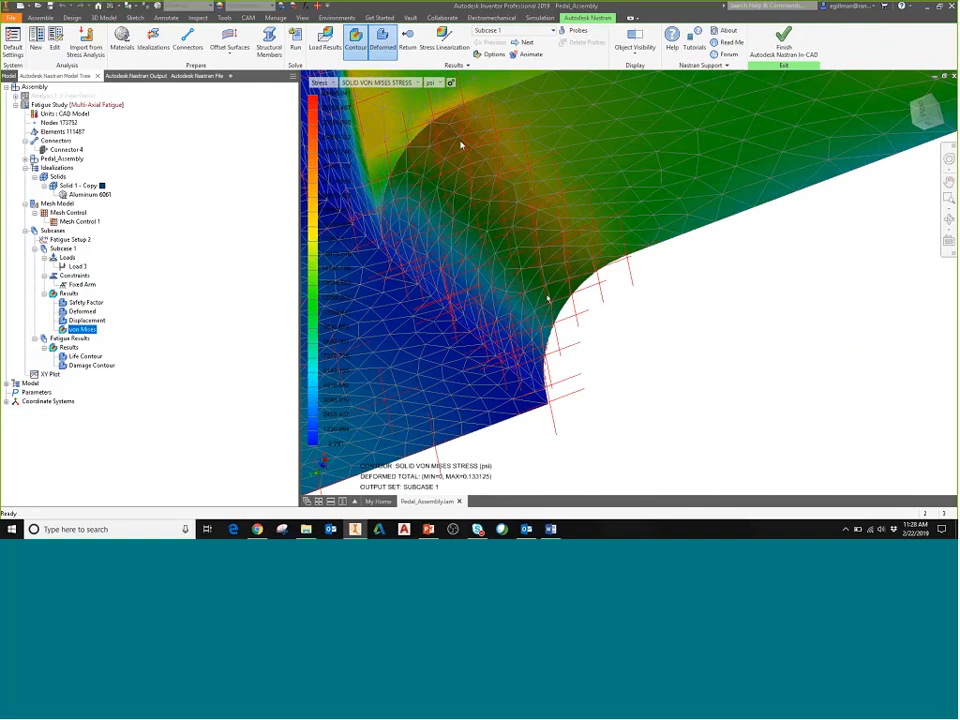
scroll(543, 321, down, 5)
scroll(543, 321, down, 5)
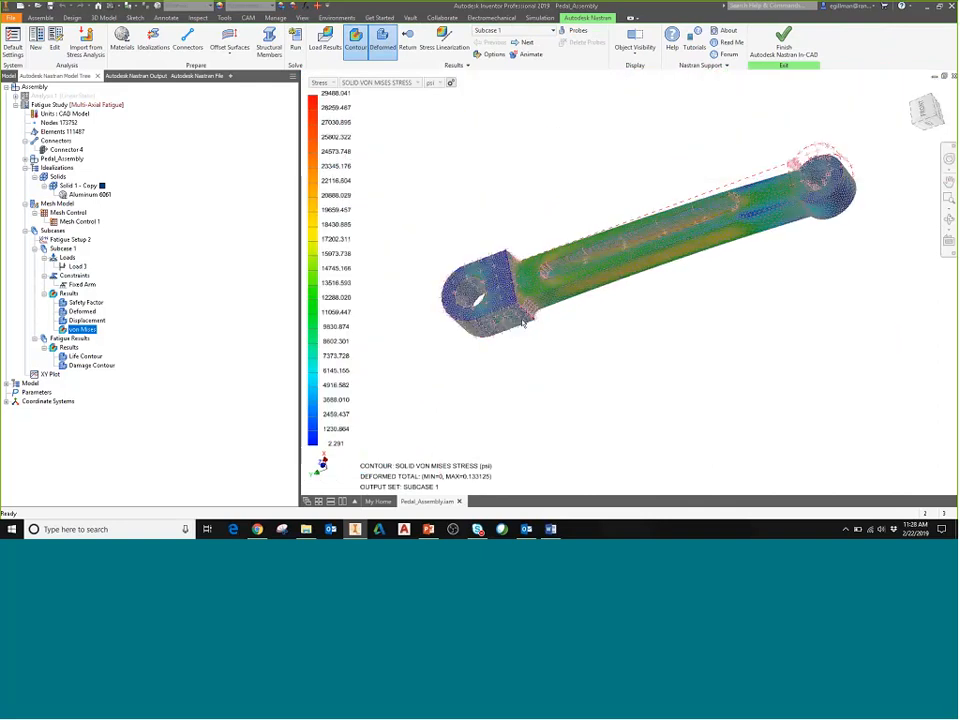
shift+middle_drag(516, 250, 634, 214)
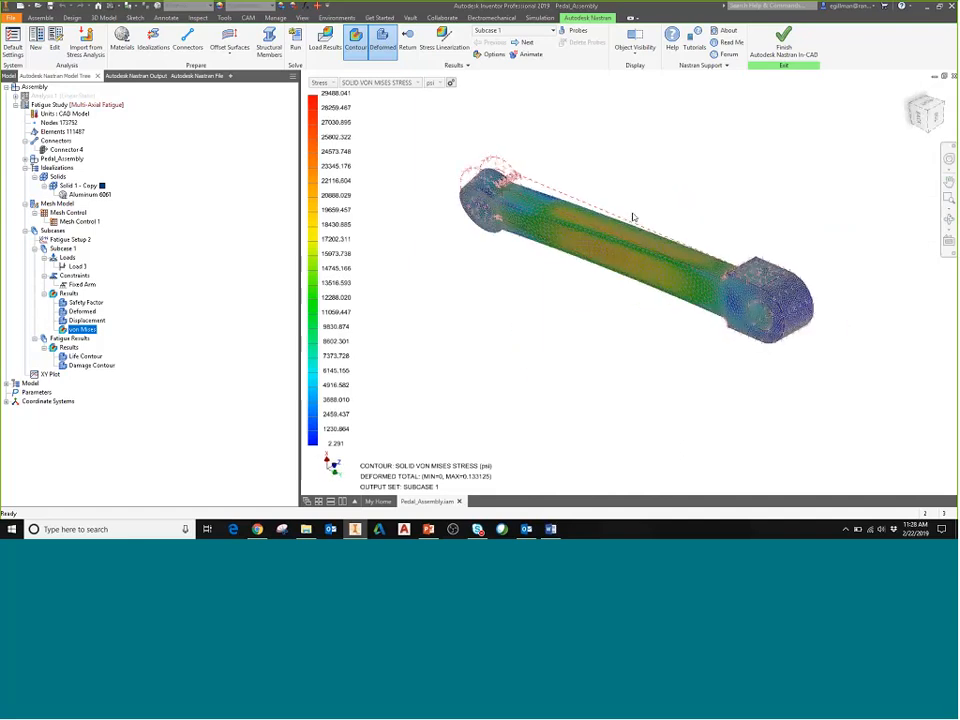
Step: Point out the Aluminum 6061 material and von Mises result, and display the Life Contour of the fatigue results
click(90, 195)
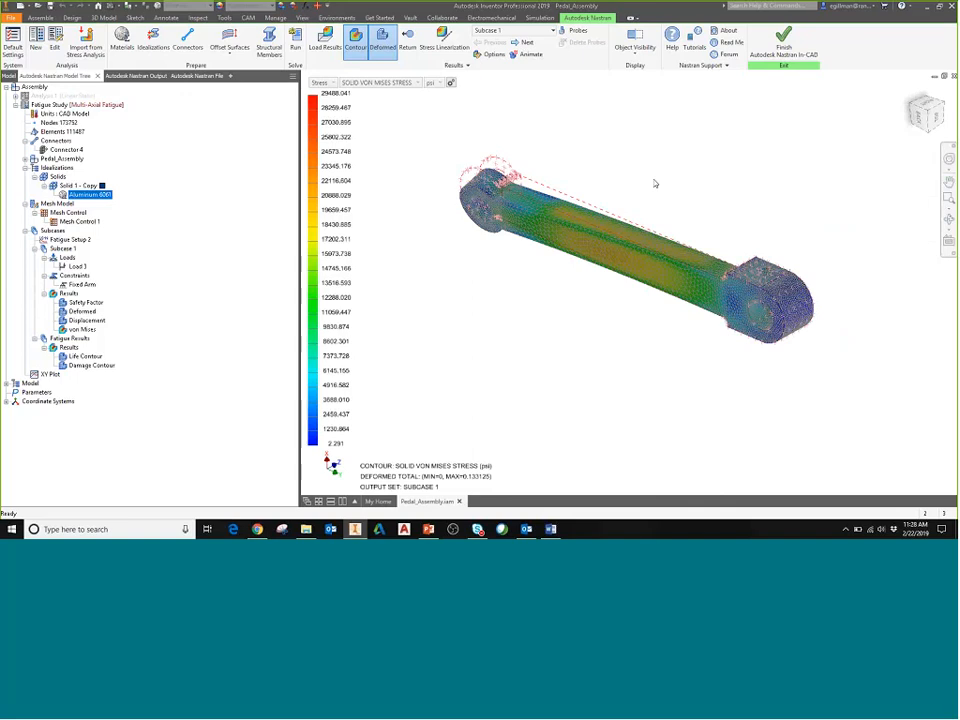
click(82, 329)
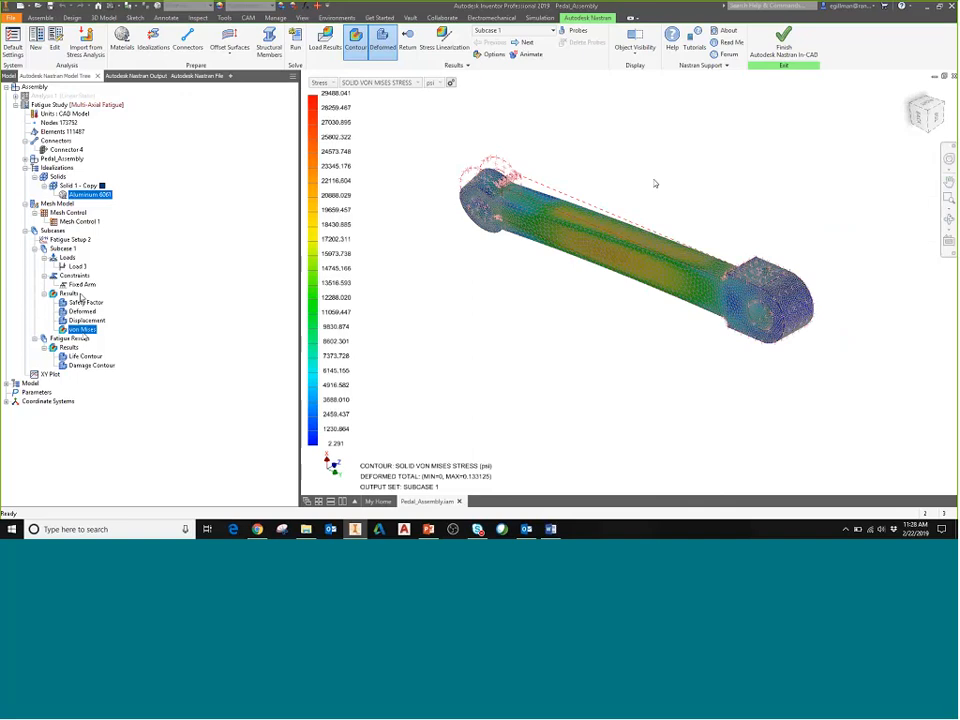
click(68, 347)
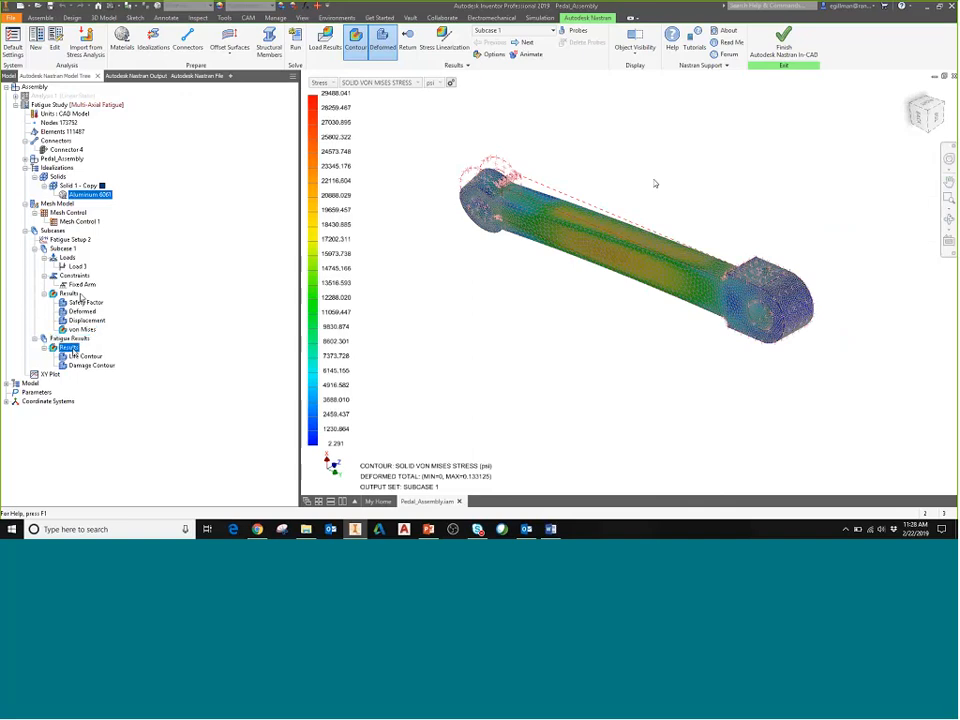
click(86, 356)
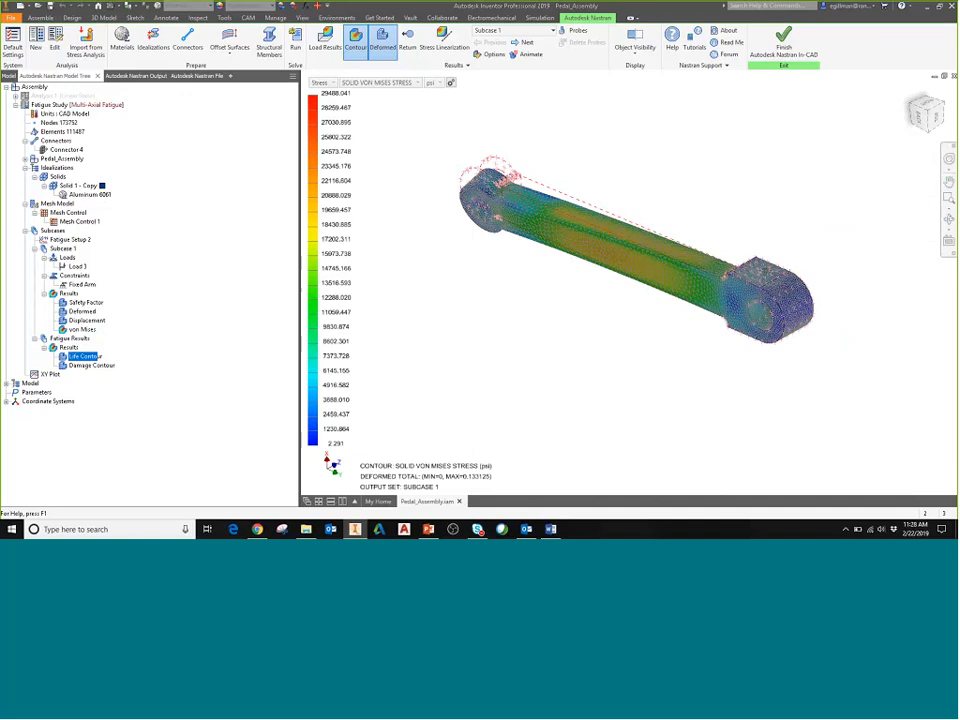
click(388, 82)
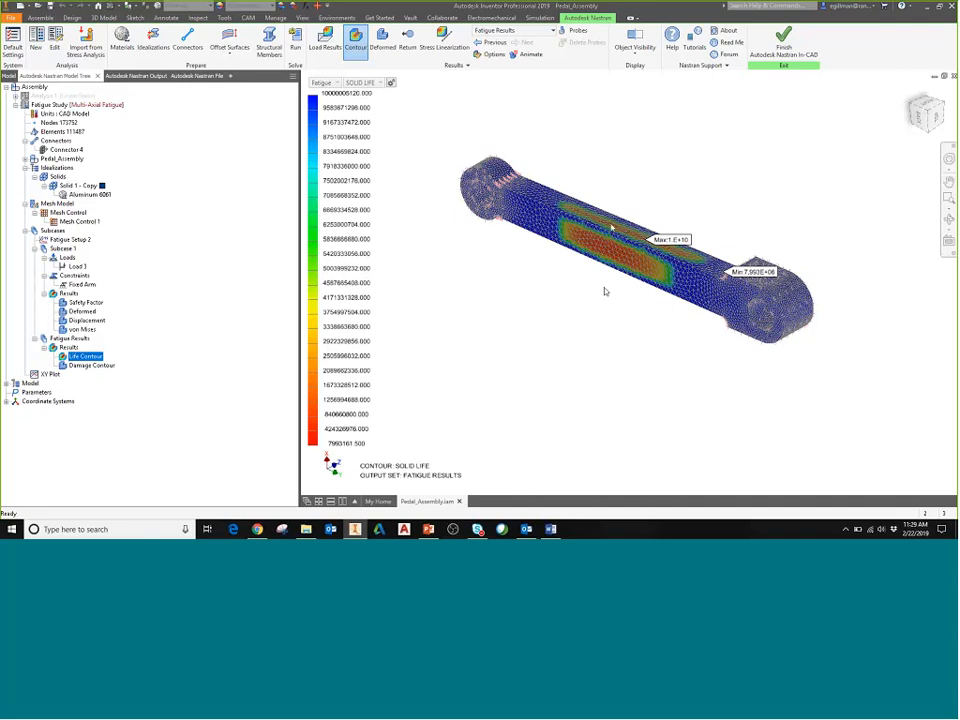
Step: Inspect the solid life contour along the crank arm's side face and recessed slot, including the minimum-life location at the slot end
scroll(611, 226, down, 5)
scroll(499, 169, up, 2)
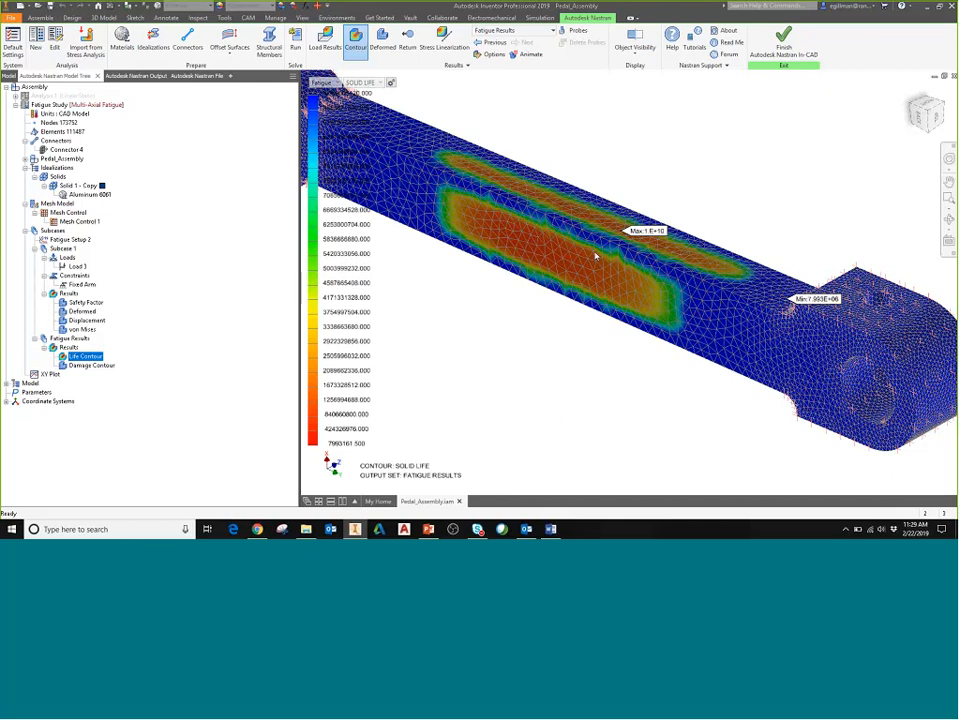
scroll(680, 239, up, 5)
shift+middle_drag(680, 239, 645, 215)
middle_drag(472, 239, 561, 225)
scroll(561, 225, down, 5)
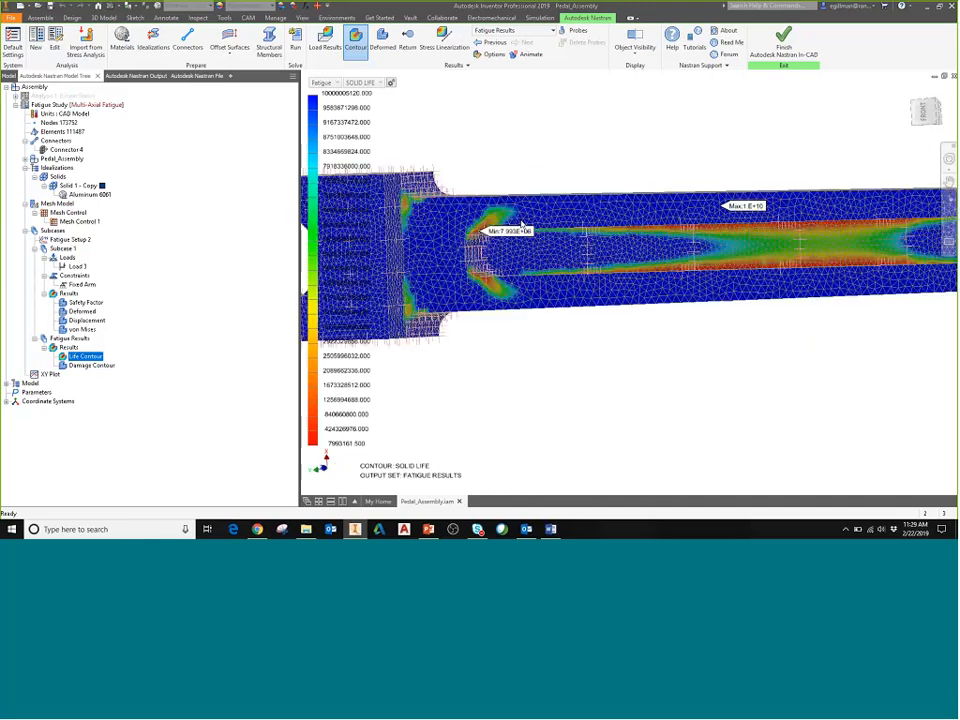
scroll(485, 231, down, 3)
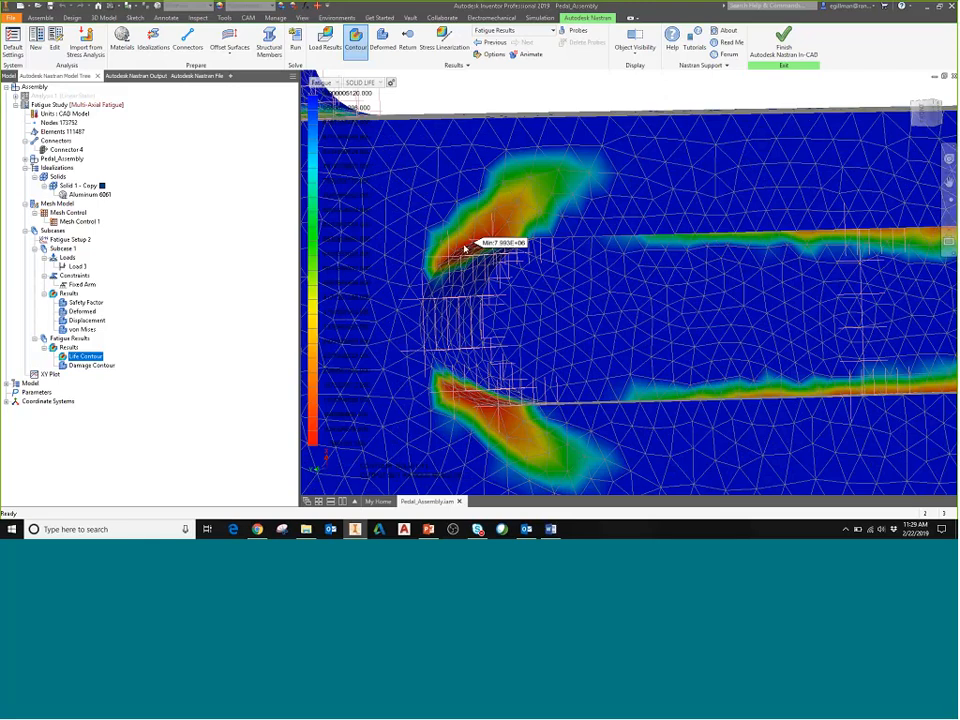
scroll(500, 232, up, 3)
scroll(517, 245, up, 3)
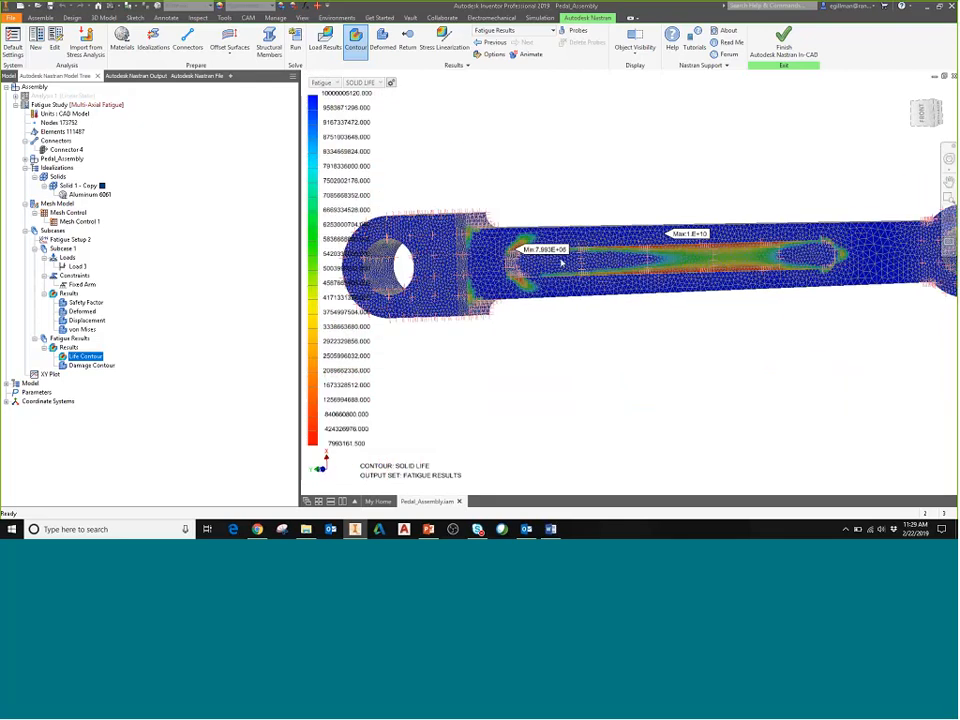
Step: Examine the minimum-life marker and surrounding low-life areas at the end of the recessed slot up close
scroll(490, 250, down, 4)
scroll(510, 265, up, 3)
middle_drag(514, 180, 558, 201)
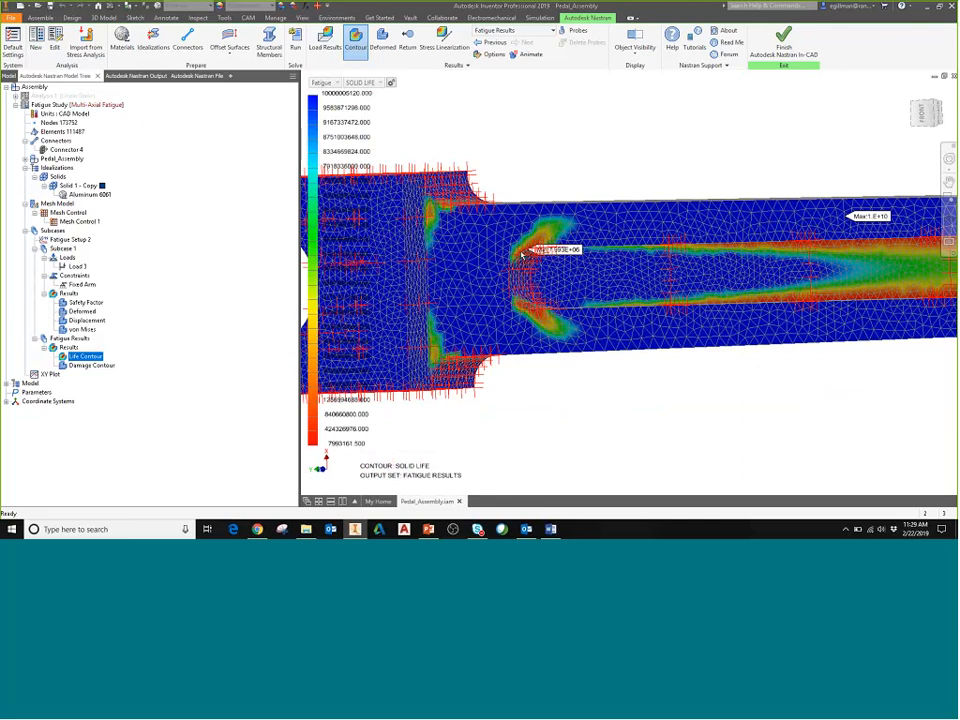
scroll(521, 255, down, 3)
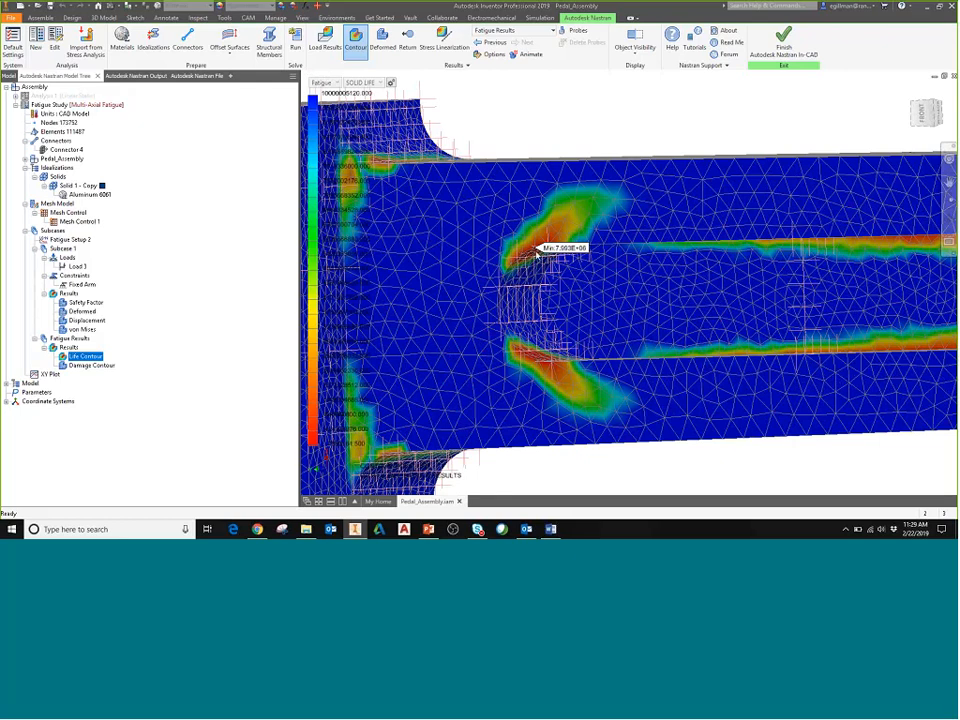
scroll(536, 251, up, 3)
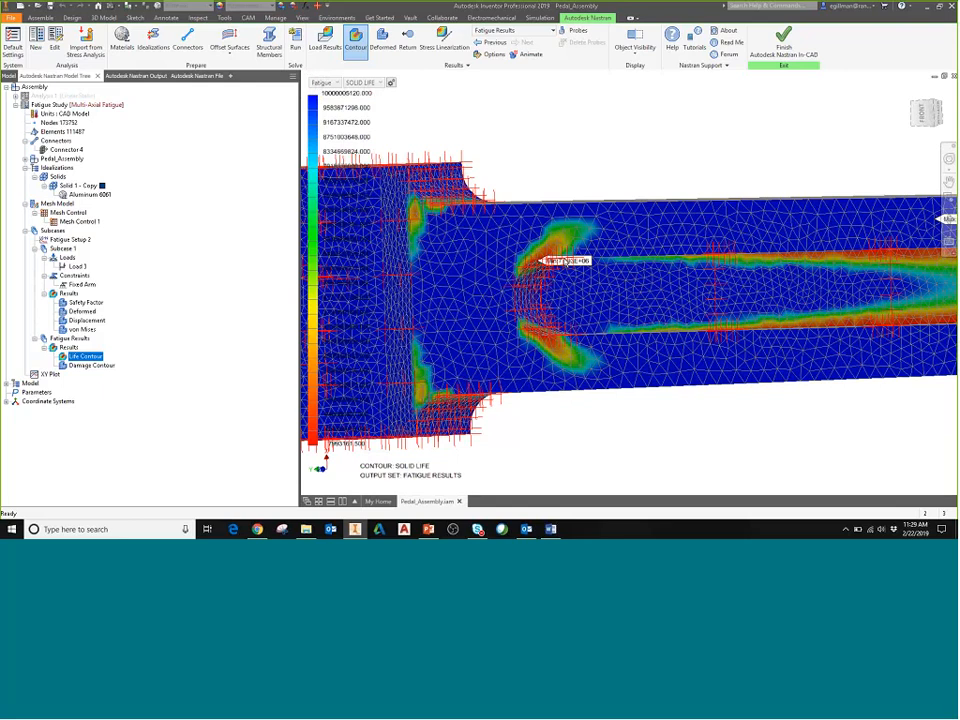
scroll(680, 364, down, 3)
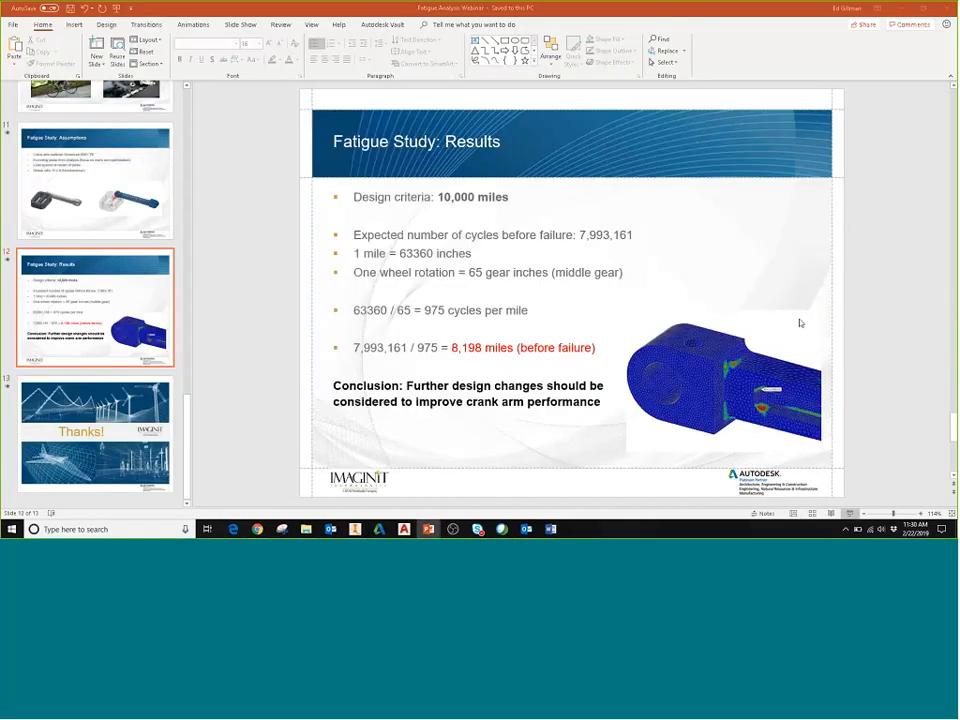
Step: Switch to PowerPoint and present the "Fatigue Study: Results" slide as a full-screen slide show
key(shift+F5)
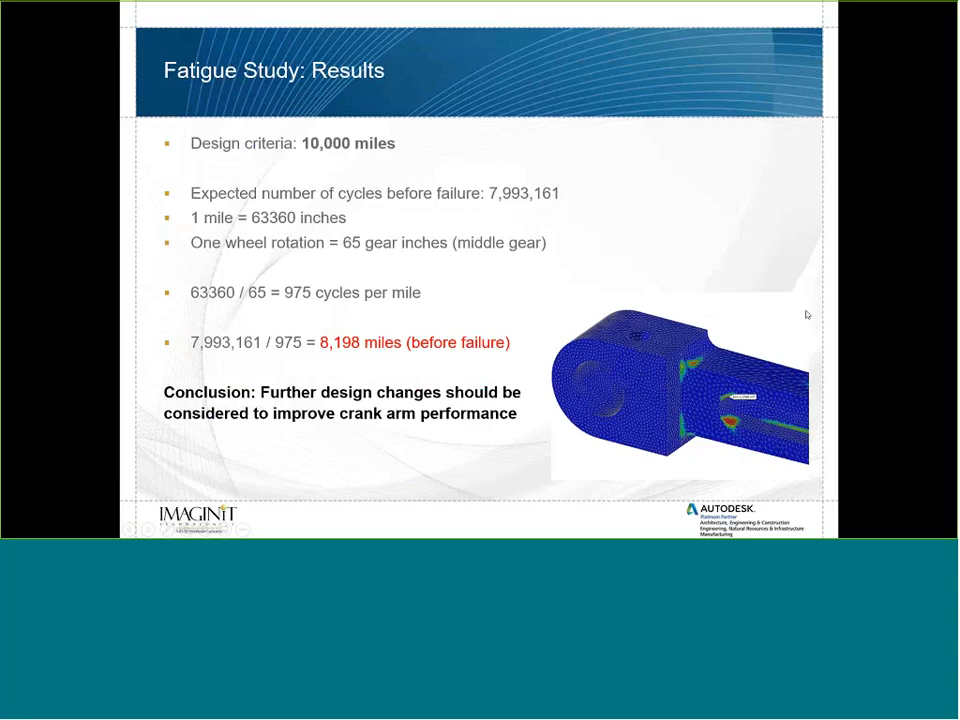